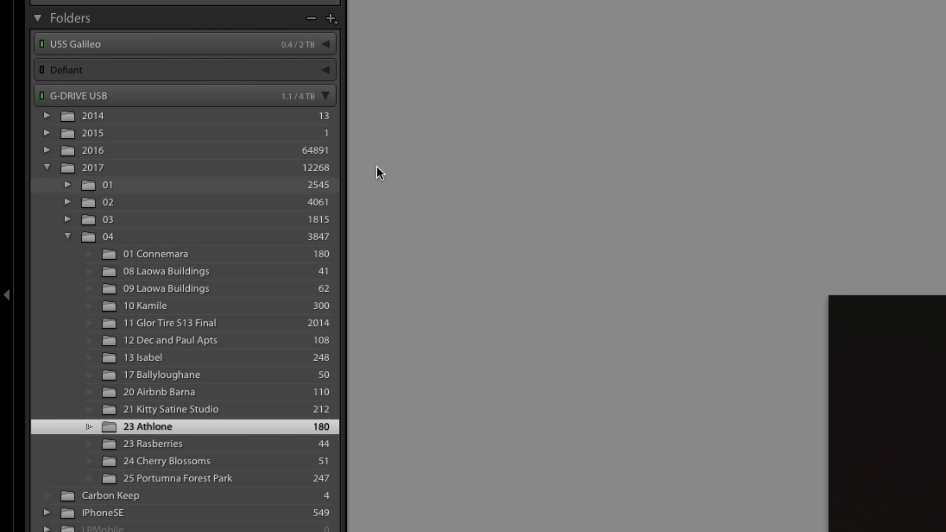
Open the 247 photos of 25 Portumna Forest Park and bring up the first thumbnail's context menu
{"action": "left_click", "coordinate": [223, 479]}
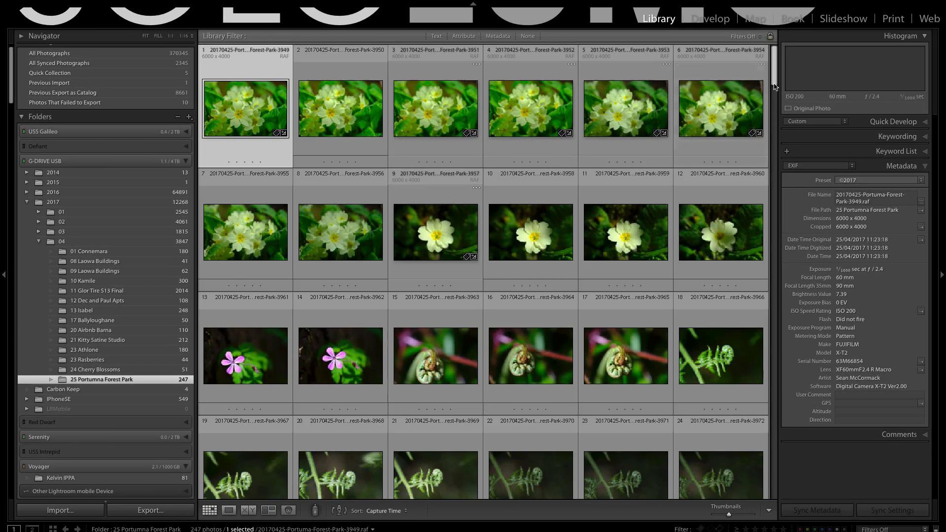
{"action": "left_click_drag", "start_coordinate": [774, 87], "coordinate": [752, 77]}
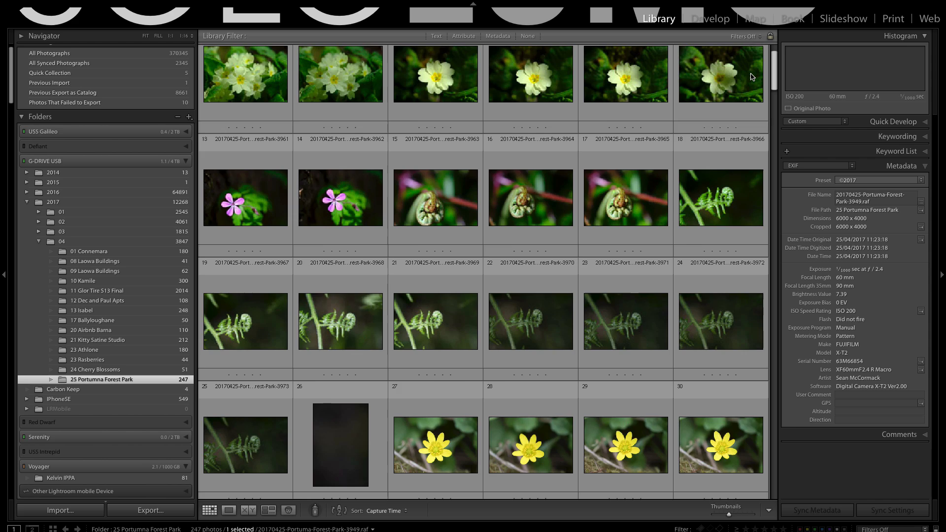
{"action": "scroll", "coordinate": [752, 77], "scroll_direction": "up", "scroll_amount": 1}
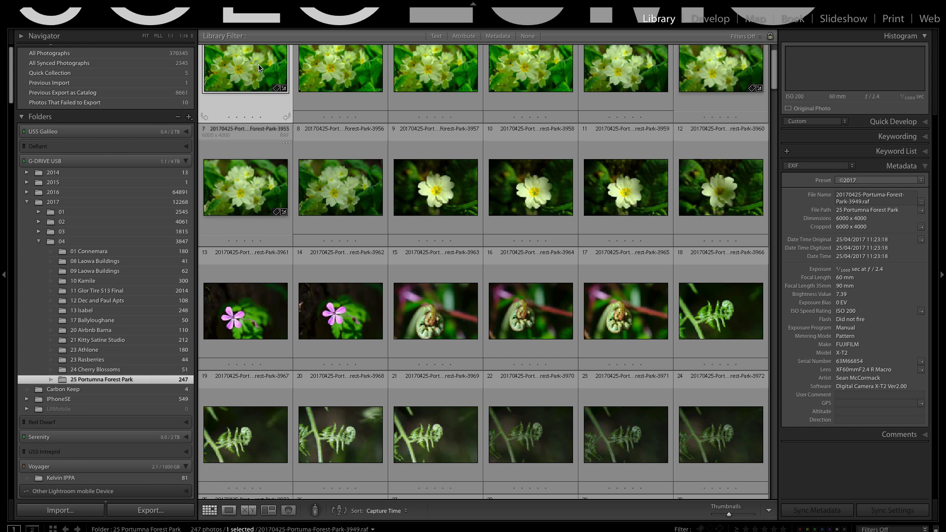
{"action": "right_click", "coordinate": [247, 74]}
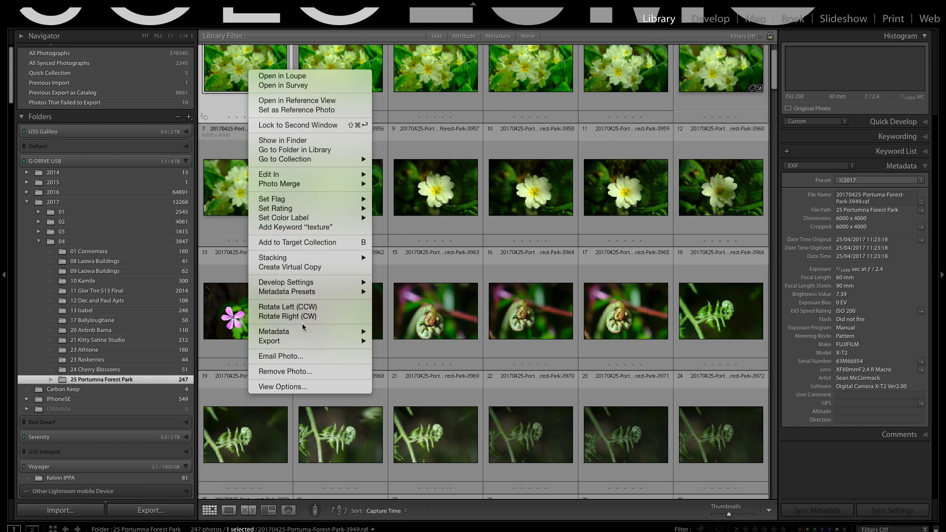
Show the first Portumna photo's RAF file in Finder, then close the Finder window
{"action": "left_click", "coordinate": [313, 141]}
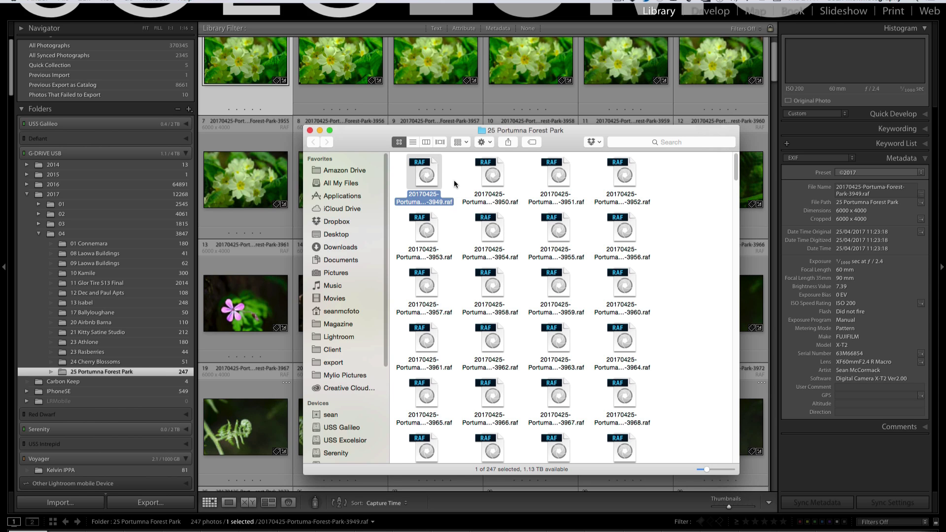
{"action": "left_click", "coordinate": [311, 131]}
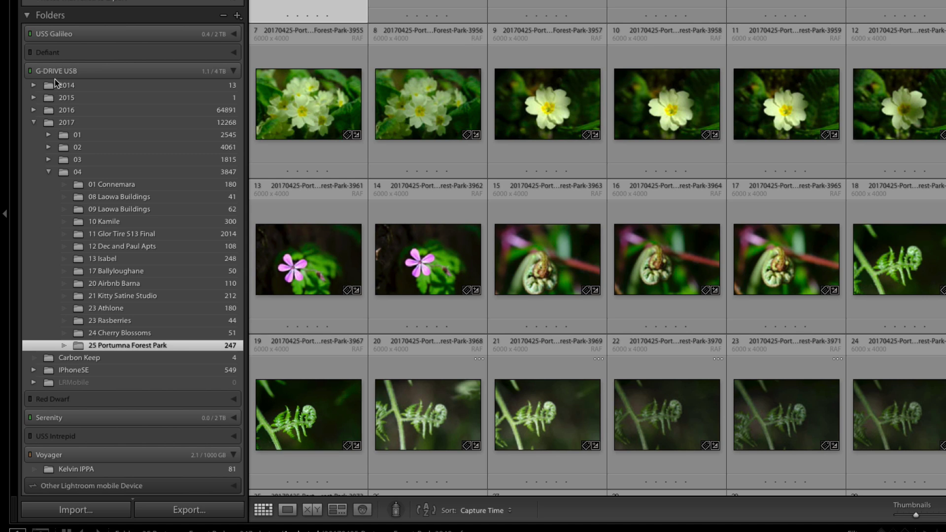
Reveal the 25 Portumna Forest Park folder in Finder from its Lightroom folder menu
{"action": "left_click", "coordinate": [96, 126]}
{"action": "left_click", "coordinate": [132, 346]}
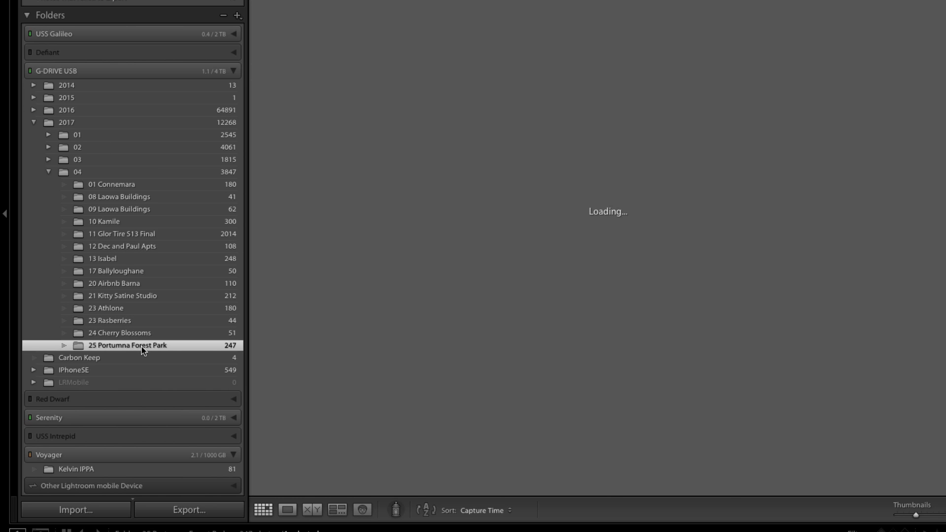
{"action": "right_click", "coordinate": [141, 347]}
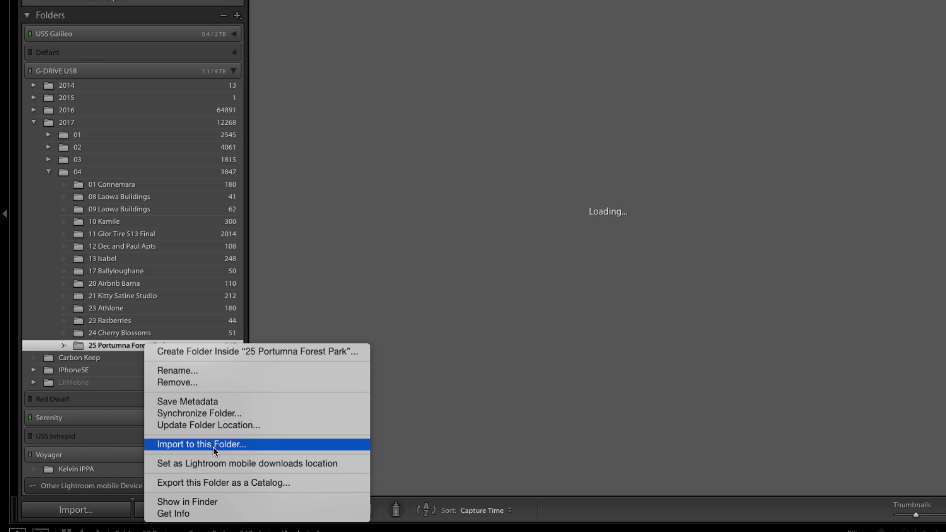
{"action": "left_click", "coordinate": [208, 503]}
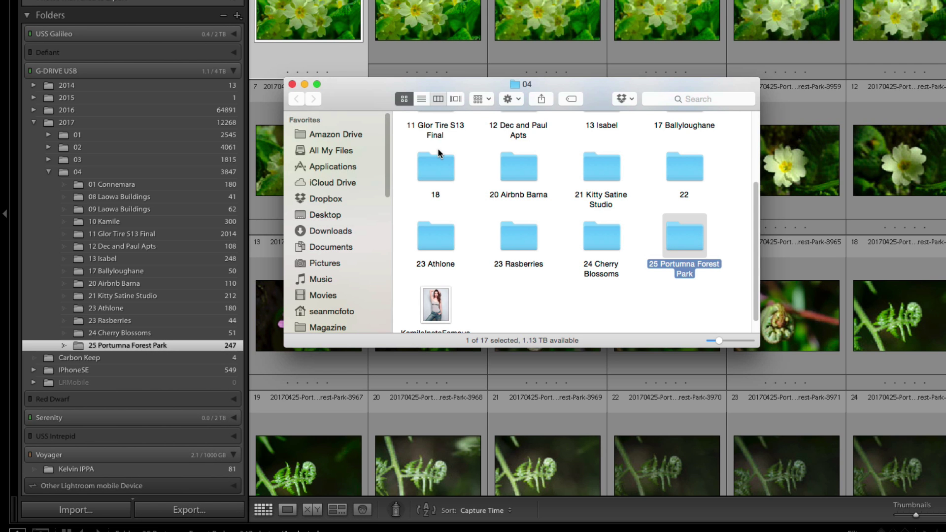
Switch Finder to column view and scroll to trace the path Photo › 2017 › 04
{"action": "left_click", "coordinate": [438, 98]}
{"action": "scroll", "coordinate": [590, 327], "scroll_direction": "left", "scroll_amount": 2}
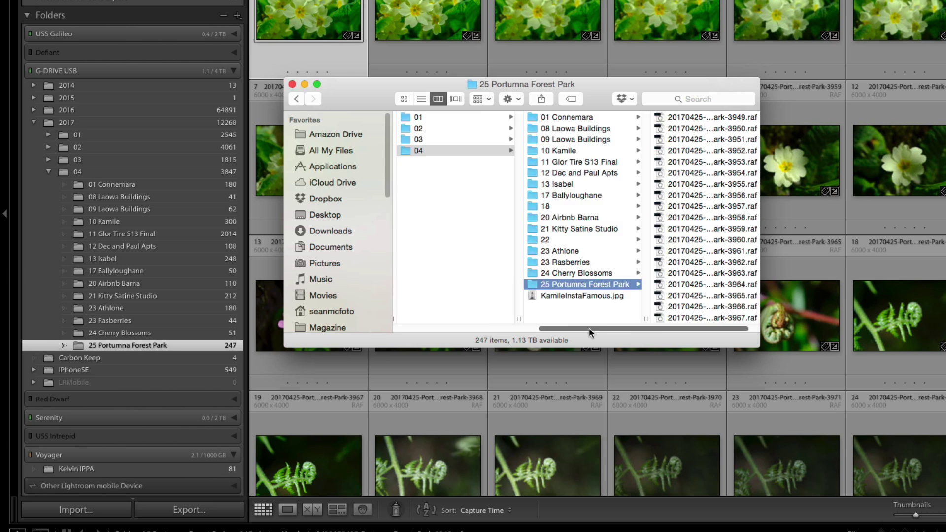
{"action": "left_click_drag", "start_coordinate": [589, 328], "coordinate": [513, 340]}
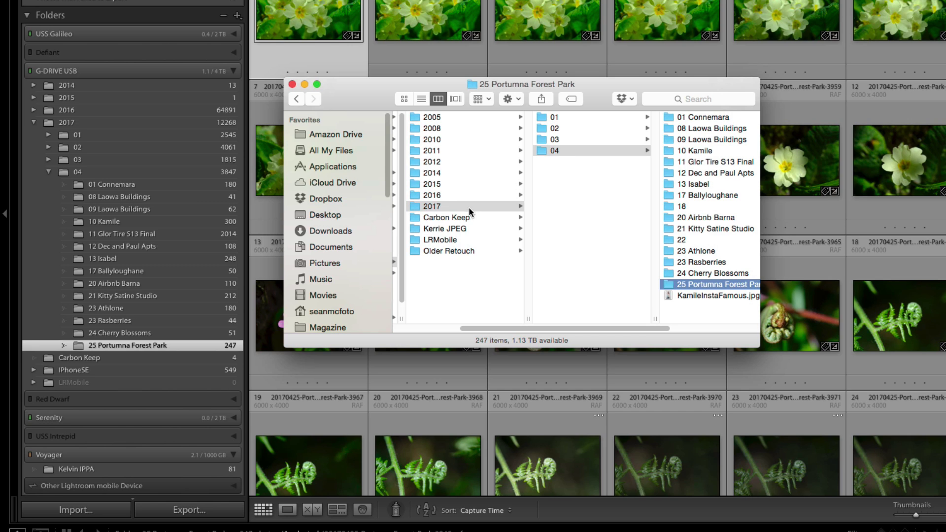
{"action": "left_click_drag", "start_coordinate": [490, 326], "coordinate": [424, 329]}
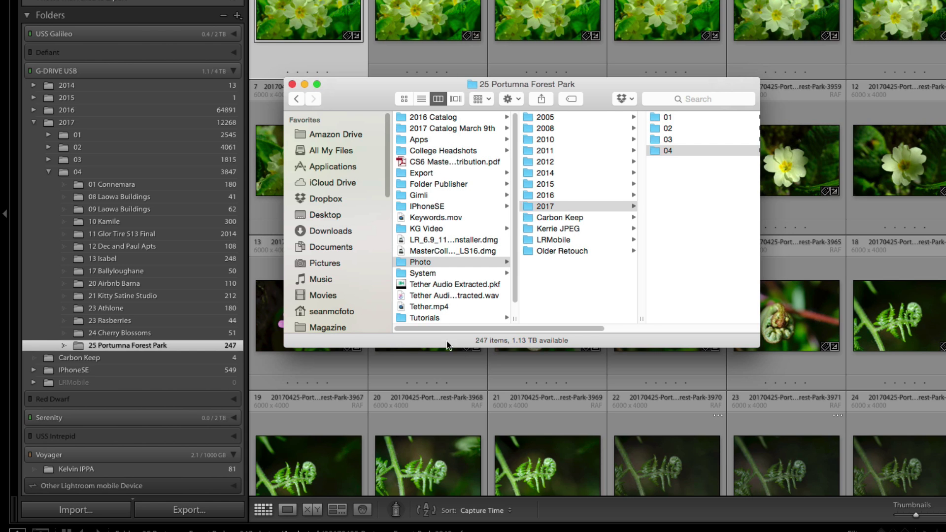
{"action": "left_click_drag", "start_coordinate": [453, 330], "coordinate": [513, 333]}
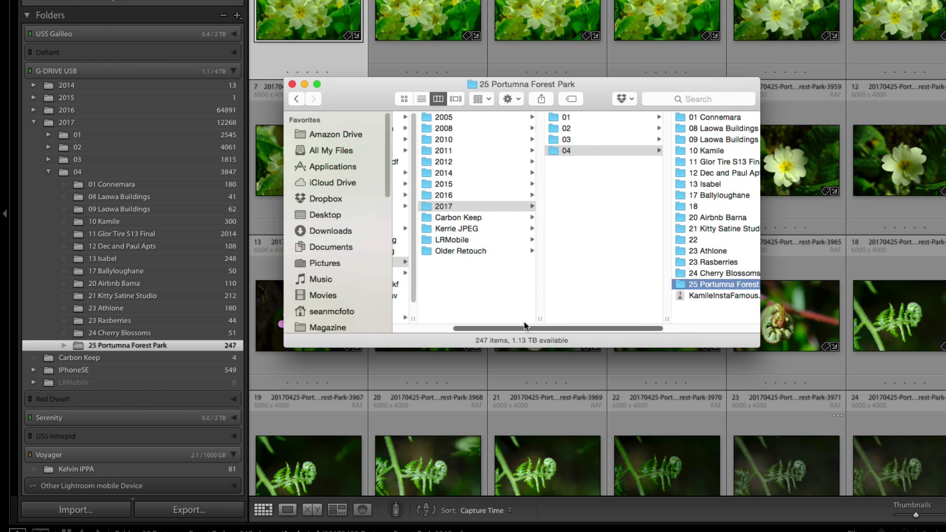
Show the parent folder above 2017, adding Photo to the folder tree
{"action": "left_click", "coordinate": [117, 123]}
{"action": "left_click", "coordinate": [100, 122]}
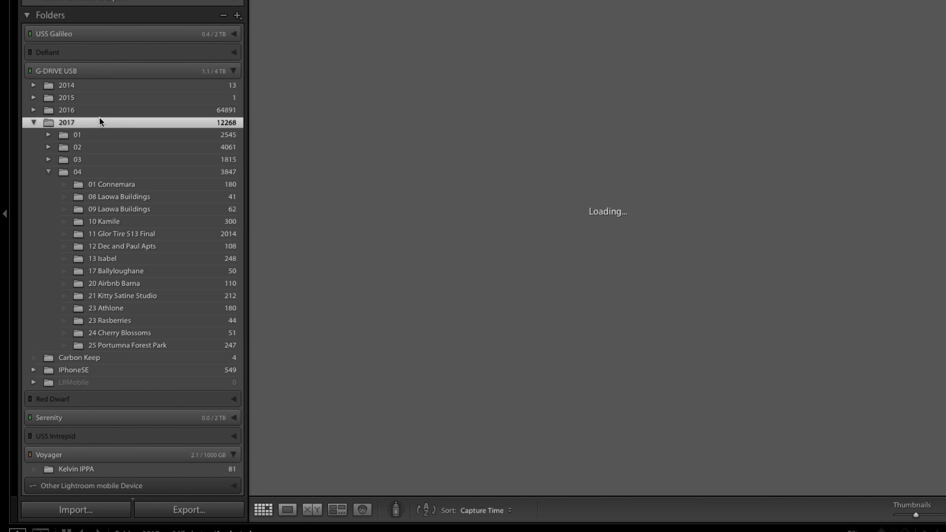
{"action": "right_click", "coordinate": [101, 123]}
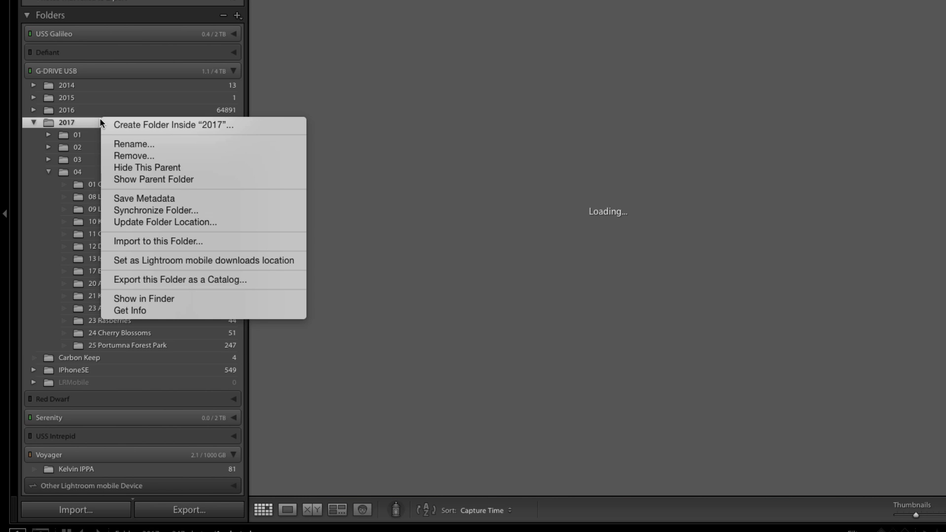
{"action": "left_click", "coordinate": [183, 180]}
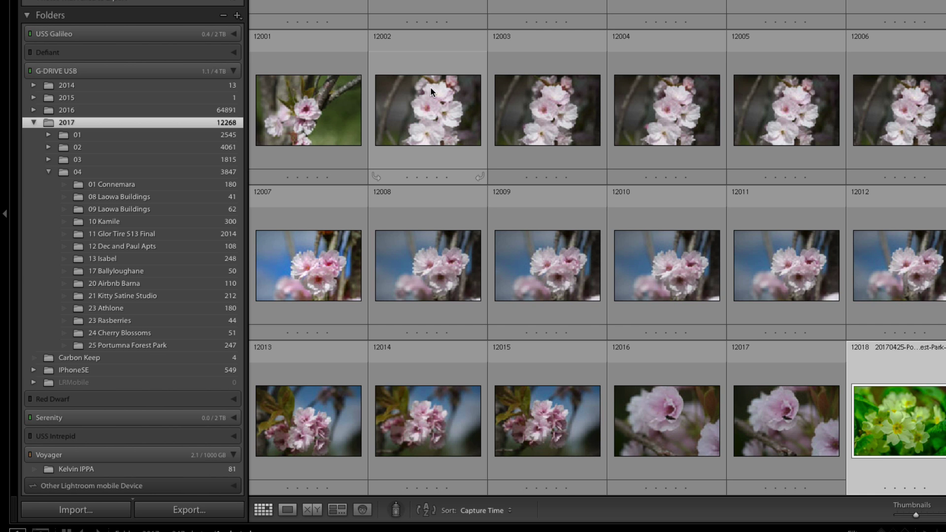
Toggle the metadata filter, check the Finder columns, then select the new Photo folder
{"action": "key", "text": "backslash"}
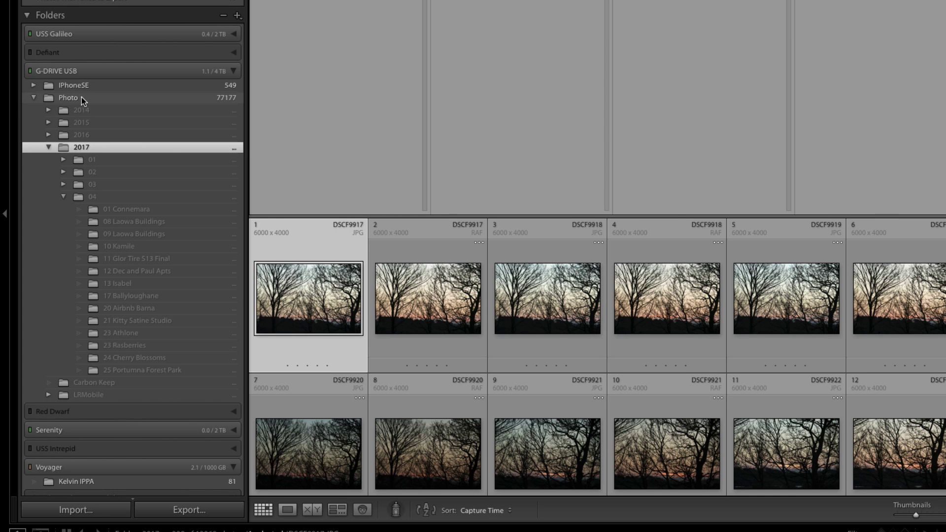
{"action": "key", "text": "super+Tab"}
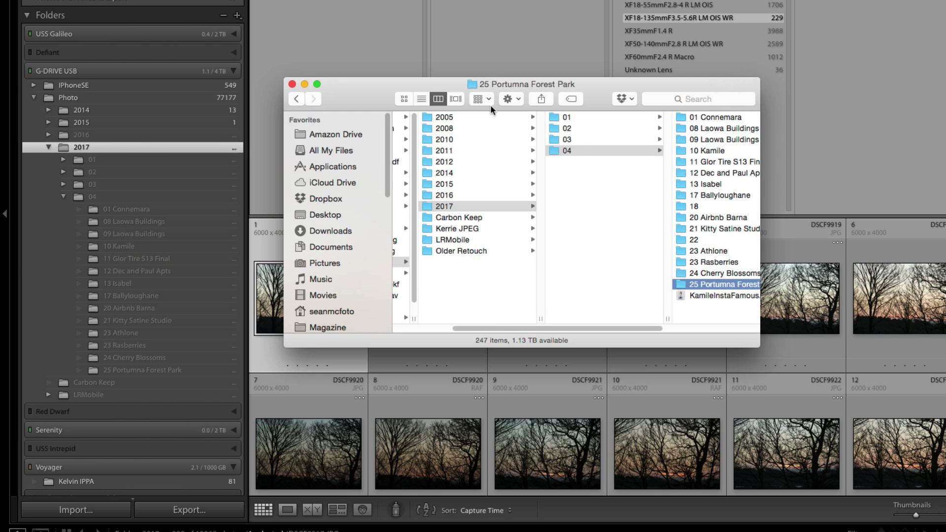
{"action": "mouse_move", "coordinate": [471, 328]}
{"action": "left_mouse_down"}
{"action": "mouse_move", "coordinate": [424, 333]}
{"action": "mouse_move", "coordinate": [513, 326]}
{"action": "mouse_move", "coordinate": [472, 327]}
{"action": "left_mouse_up"}
{"action": "scroll", "coordinate": [425, 333], "scroll_direction": "left", "scroll_amount": 3}
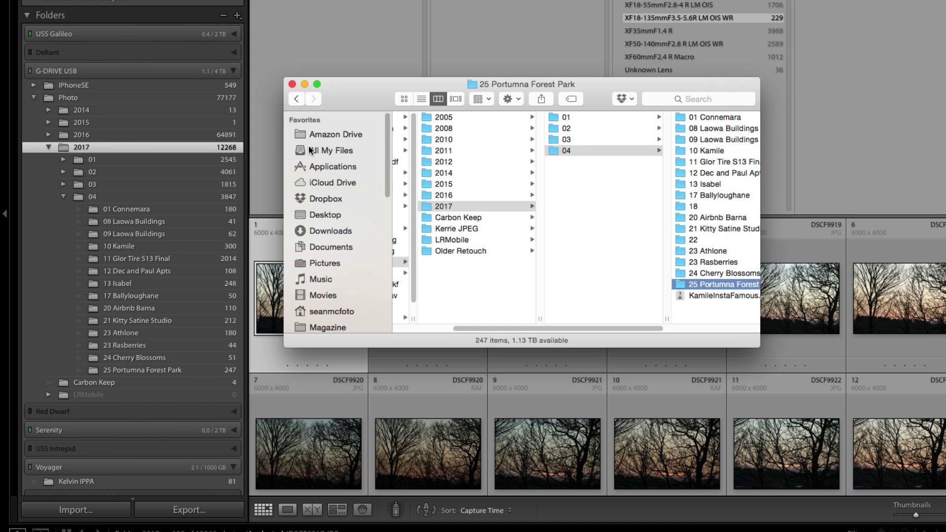
{"action": "left_click", "coordinate": [114, 99]}
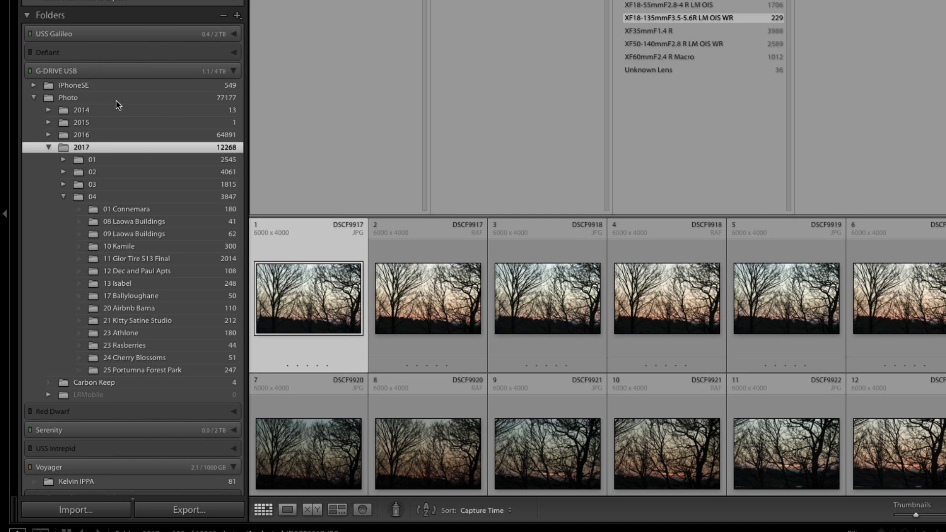
{"action": "left_click", "coordinate": [115, 98]}
Dismiss the Photo folder's menu, select IPhoneSE, then return to Portumna's 247 photos
{"action": "right_click", "coordinate": [114, 97]}
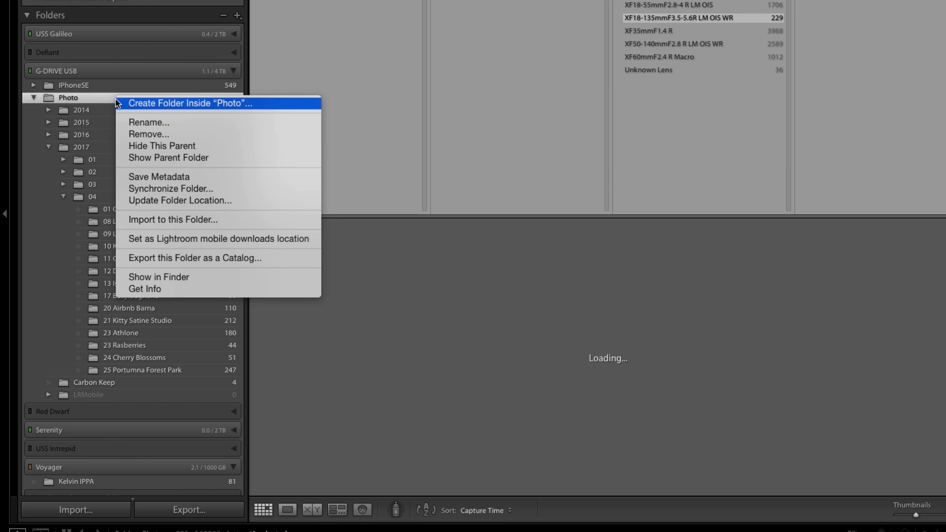
{"action": "key", "text": "Escape"}
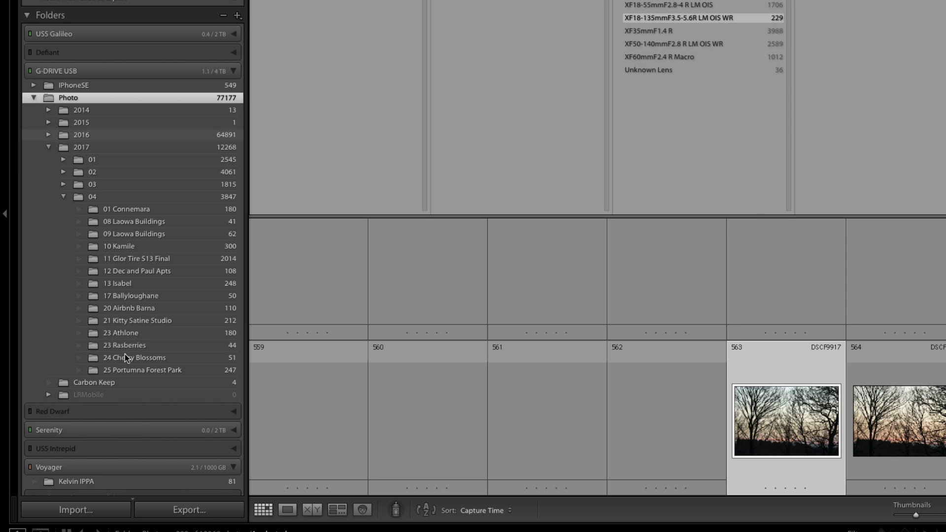
{"action": "left_click", "coordinate": [174, 373]}
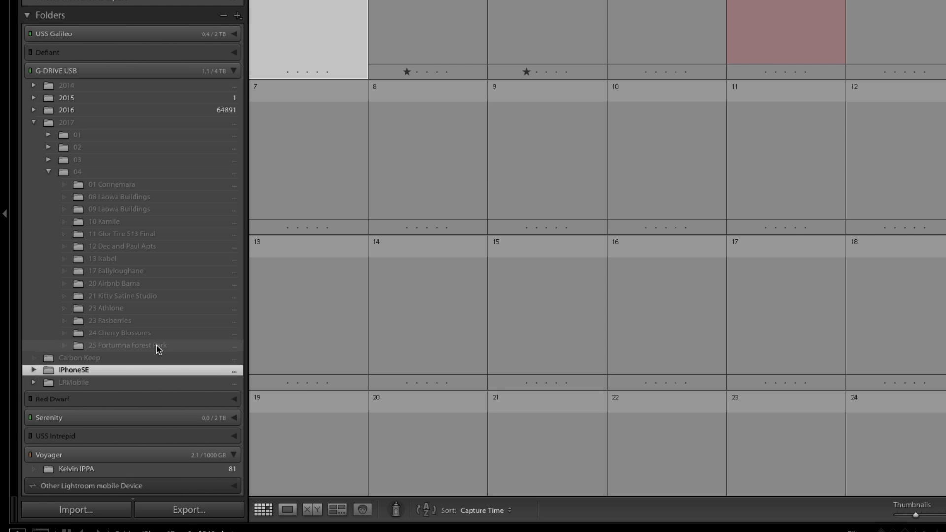
{"action": "left_click", "coordinate": [157, 345]}
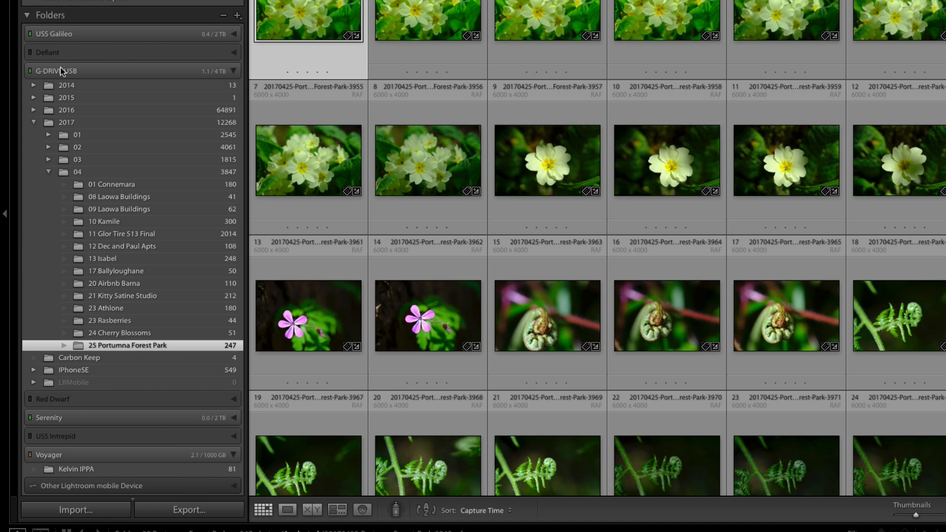
Expand the Serenity drive to list 2014 and 2015, glancing at its options menu
{"action": "scroll", "coordinate": [57, 232], "scroll_direction": "down", "scroll_amount": 6}
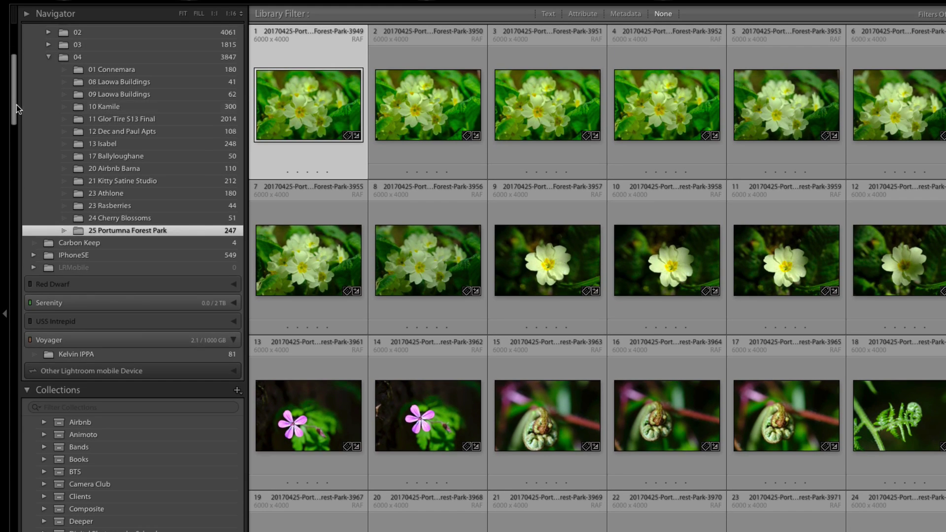
{"action": "left_click_drag", "start_coordinate": [16, 105], "coordinate": [14, 96]}
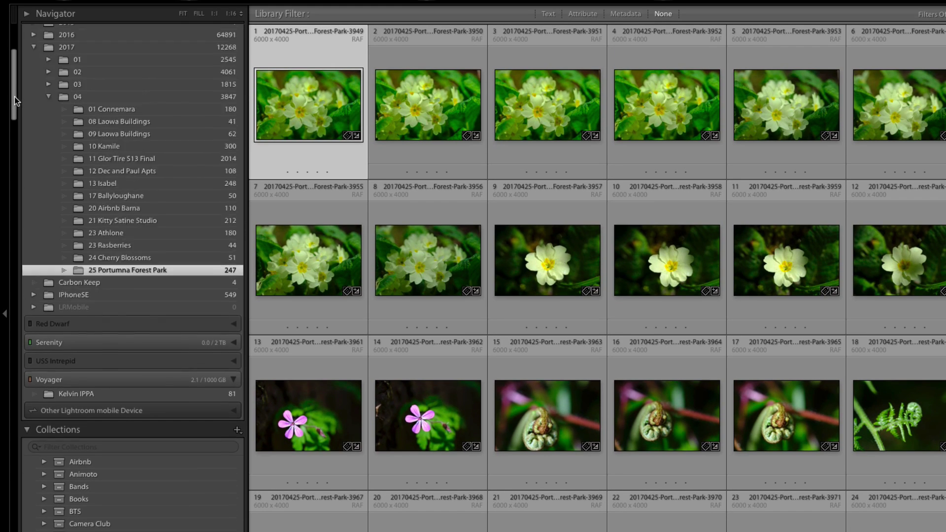
{"action": "scroll", "coordinate": [14, 97], "scroll_direction": "up", "scroll_amount": 4}
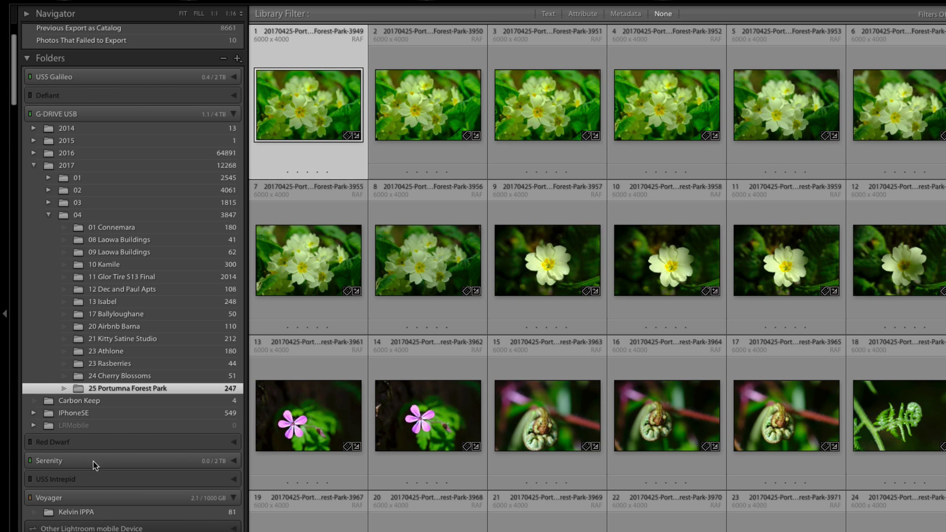
{"action": "left_click", "coordinate": [234, 461]}
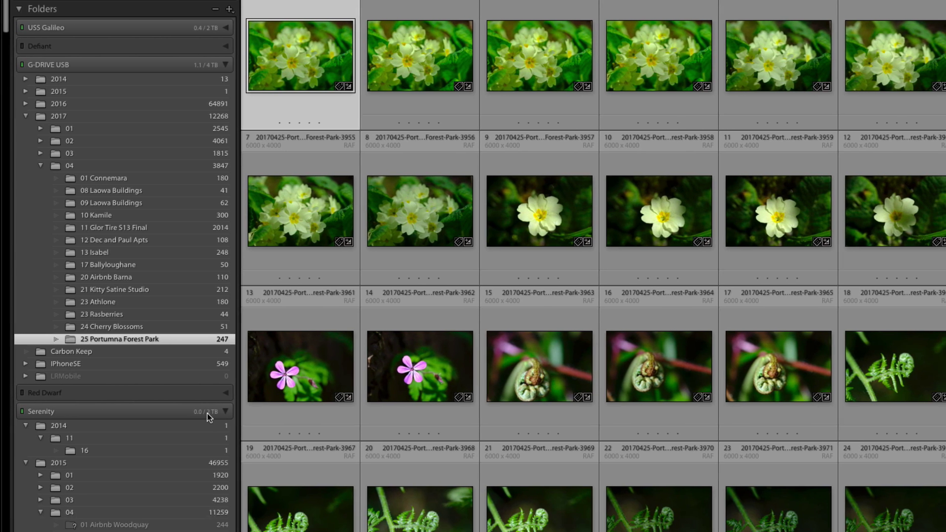
{"action": "right_click", "coordinate": [215, 463]}
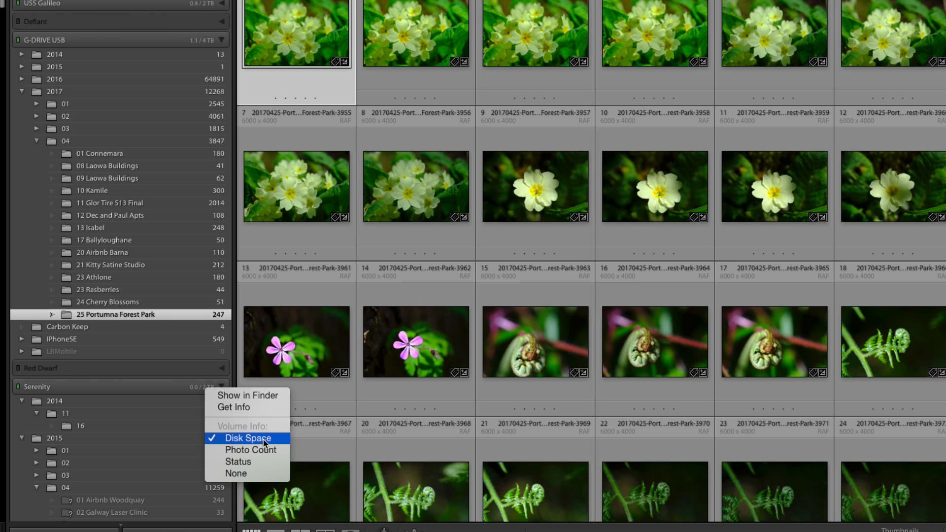
{"action": "left_click", "coordinate": [159, 386]}
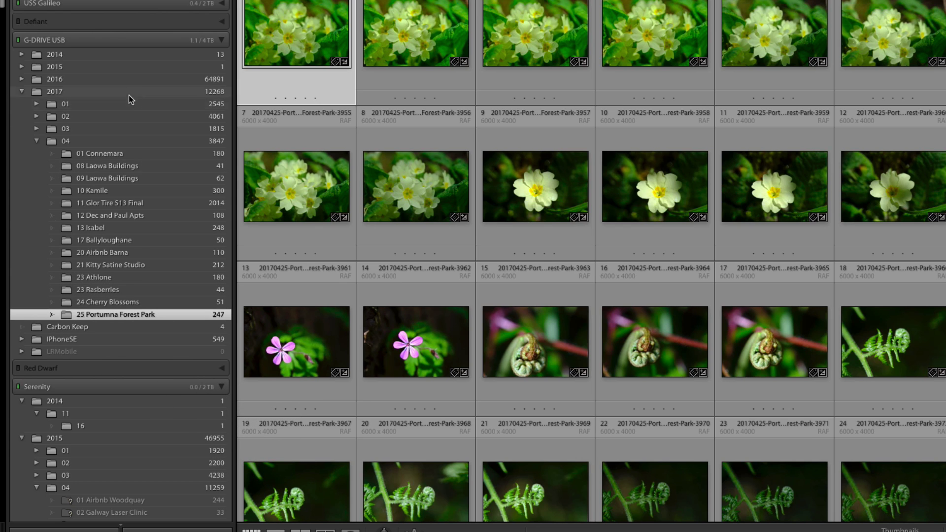
{"action": "right_click", "coordinate": [155, 315]}
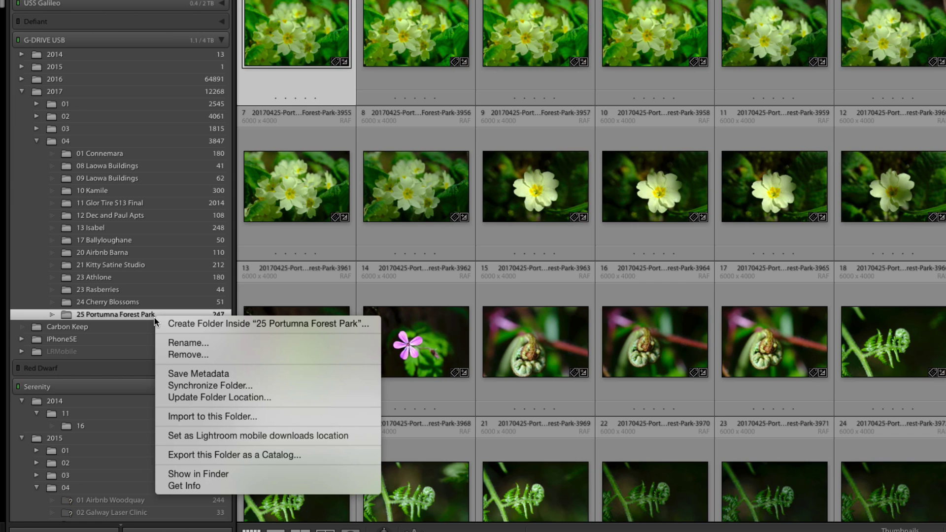
{"action": "left_click", "coordinate": [245, 344]}
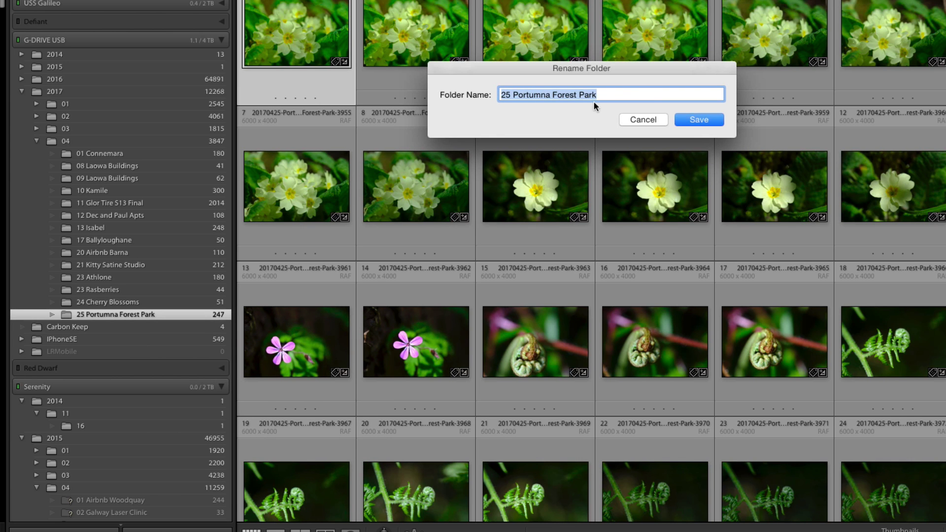
{"action": "left_click", "coordinate": [642, 120]}
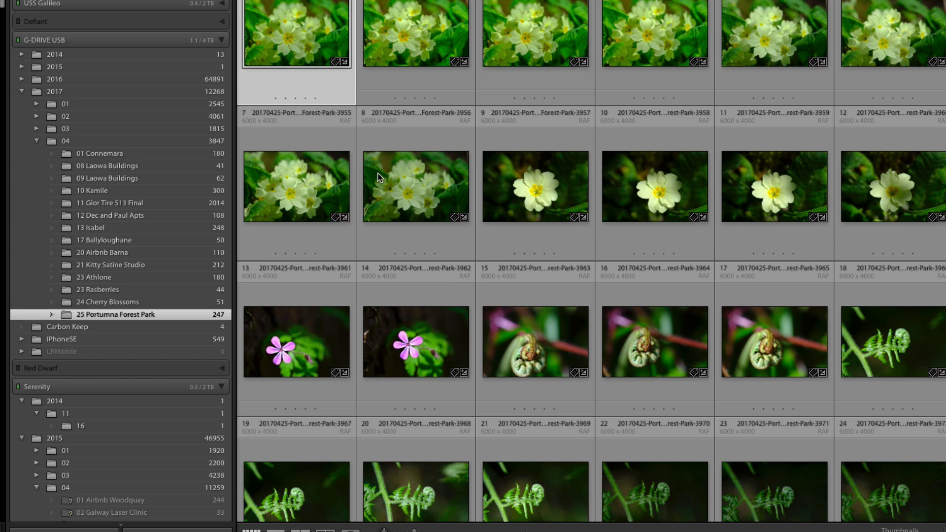
Start removing the 25 Portumna Forest Park folder from the catalog, then cancel
{"action": "right_click", "coordinate": [158, 323]}
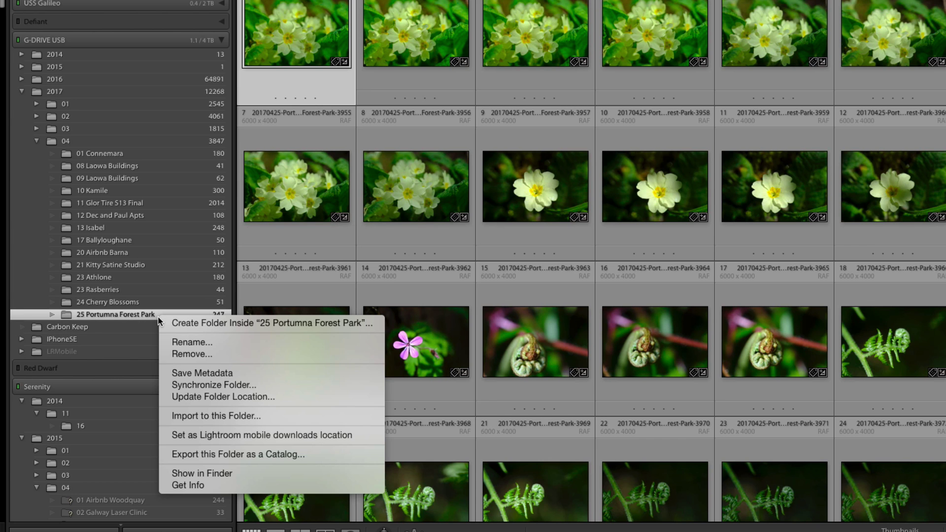
{"action": "left_click", "coordinate": [202, 355]}
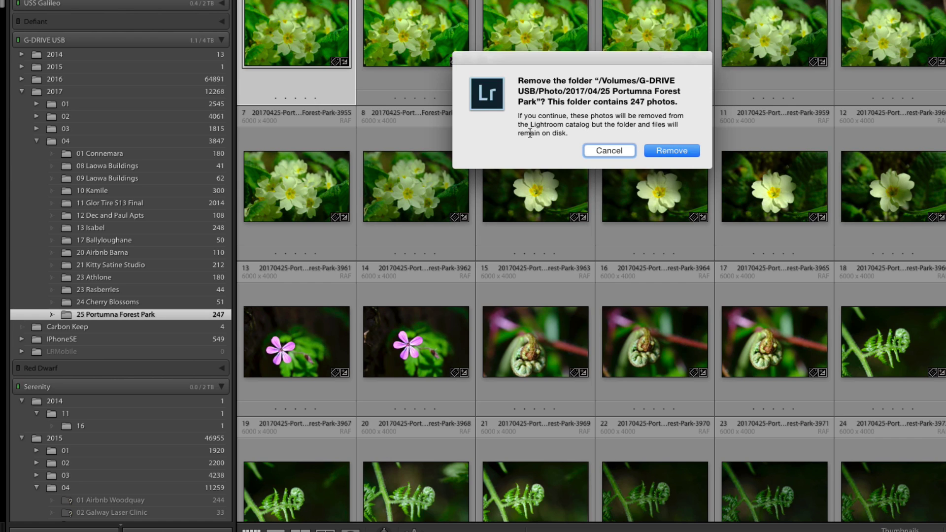
{"action": "left_click", "coordinate": [608, 150]}
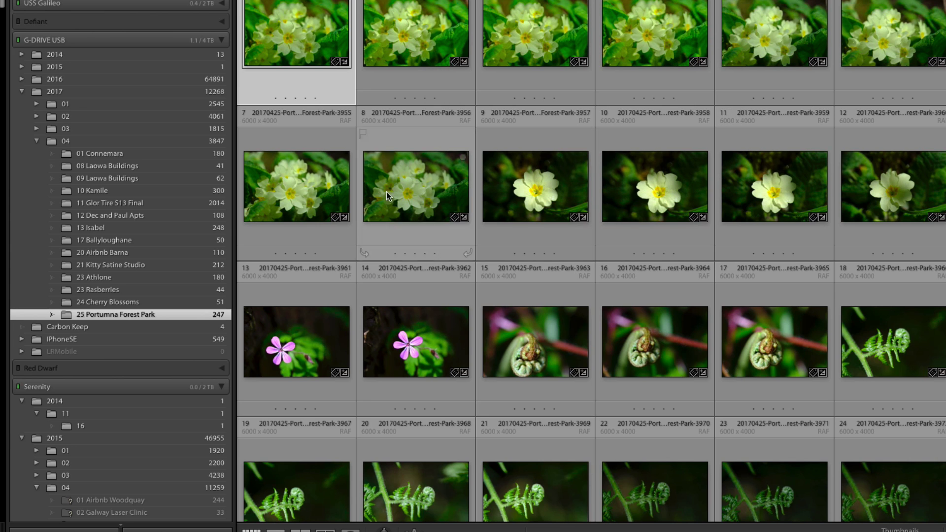
{"action": "right_click", "coordinate": [174, 320]}
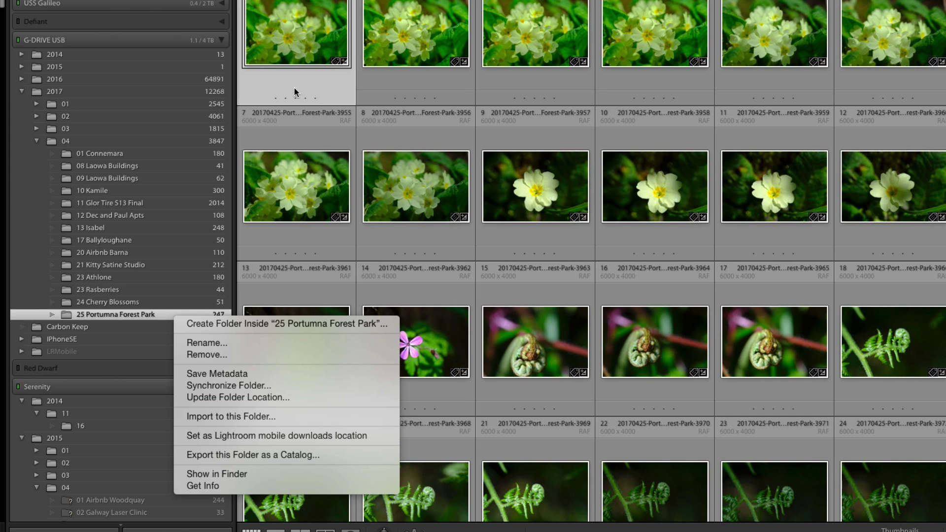
Remove the first primrose photo from the catalog only, keeping it on disk
{"action": "right_click", "coordinate": [301, 41]}
{"action": "key", "text": "Escape"}
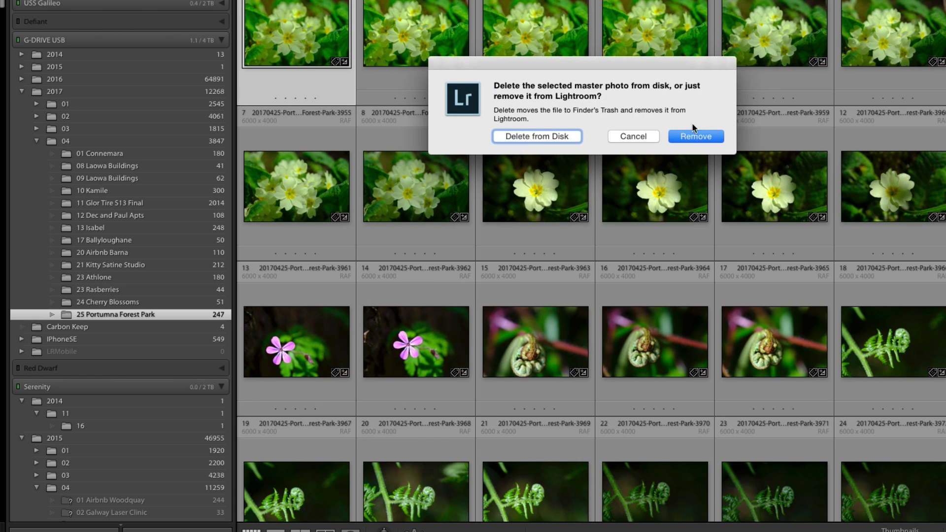
{"action": "left_click", "coordinate": [691, 136]}
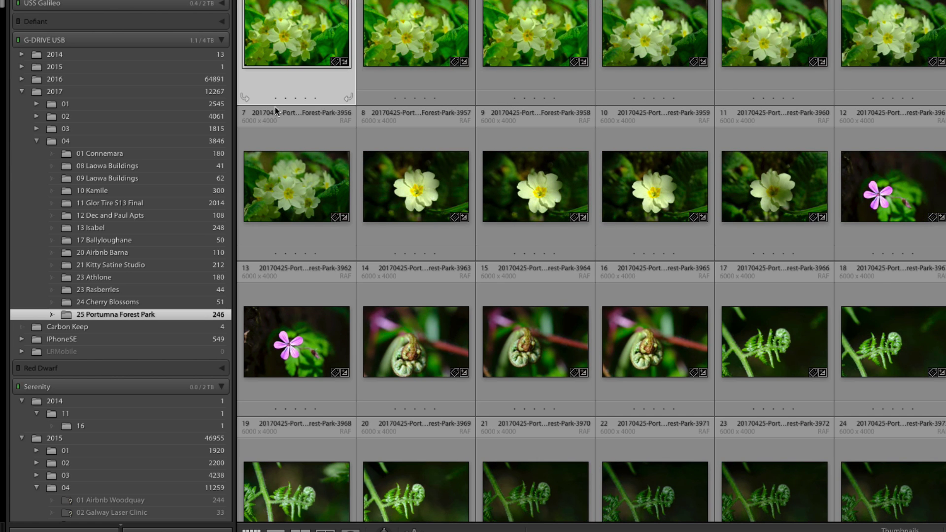
Synchronize 25 Portumna Forest Park with Import new photos on, restoring 247 photos
{"action": "right_click", "coordinate": [174, 314]}
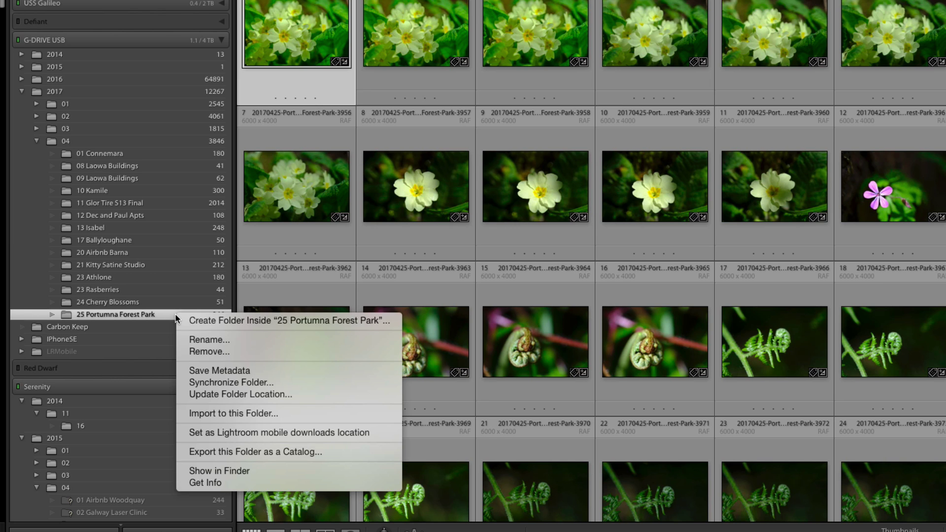
{"action": "left_click", "coordinate": [267, 382]}
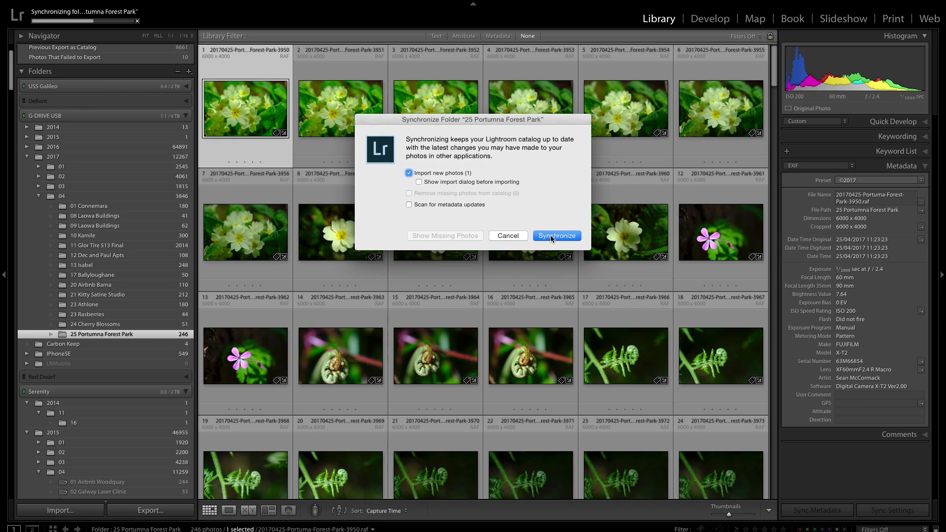
{"action": "left_click", "coordinate": [605, 291]}
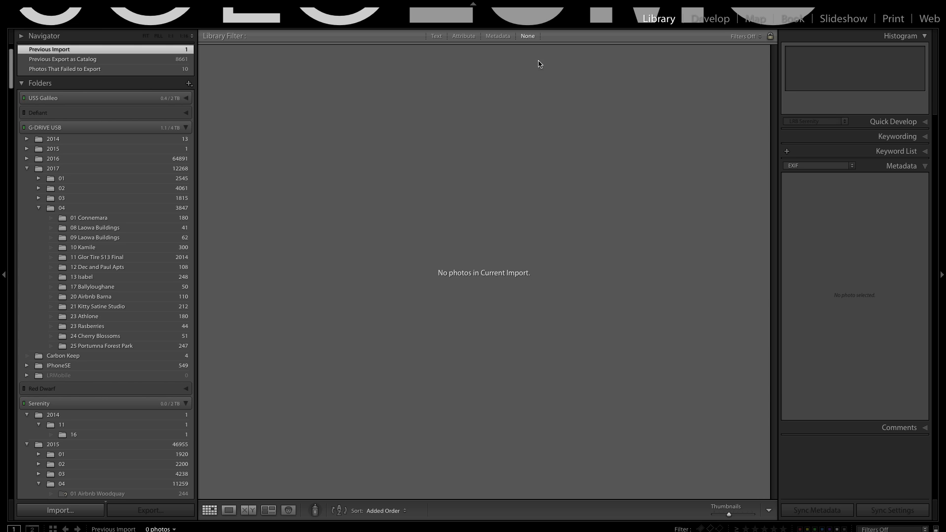
From Previous Import, go to the re-imported primrose's folder in the Library
{"action": "left_click", "coordinate": [527, 38]}
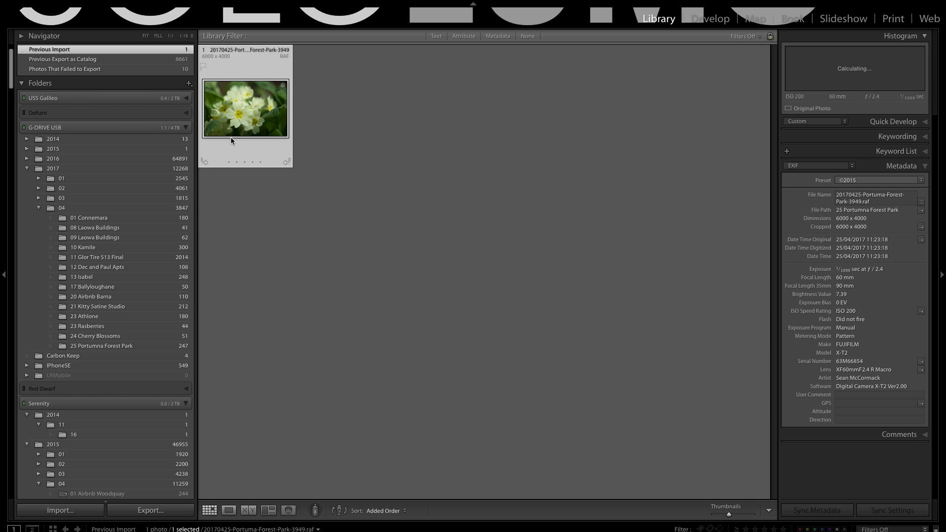
{"action": "right_click", "coordinate": [252, 109]}
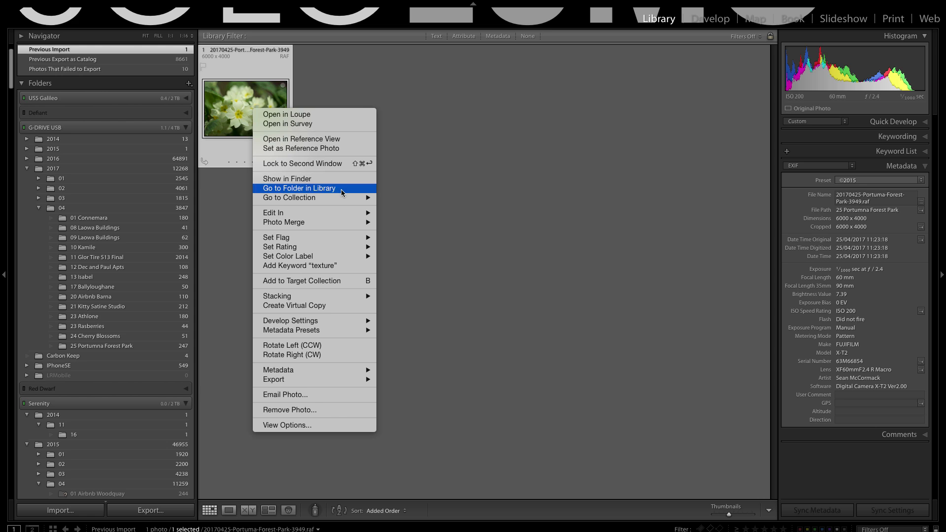
{"action": "left_click", "coordinate": [343, 189]}
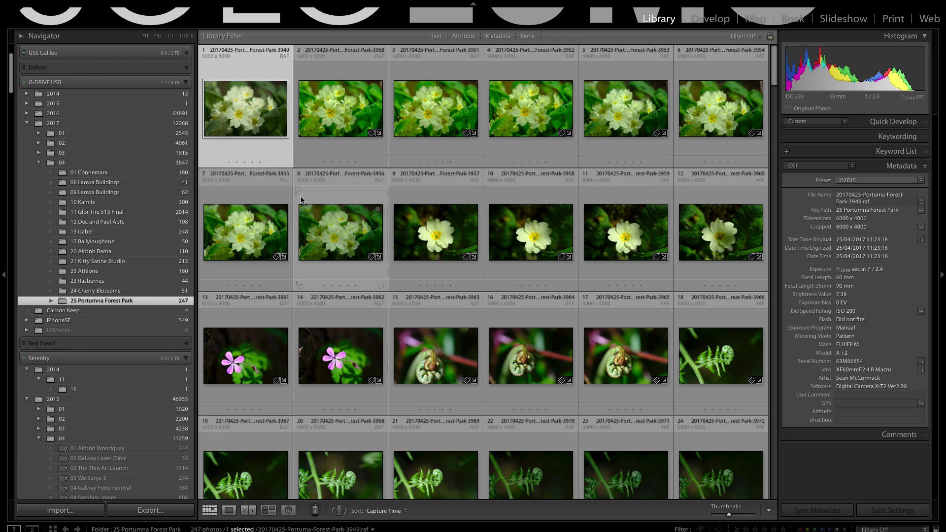
Reveal 25 Portumna Forest Park in Finder, listing its 247 RAF items inside 04
{"action": "right_click", "coordinate": [148, 303]}
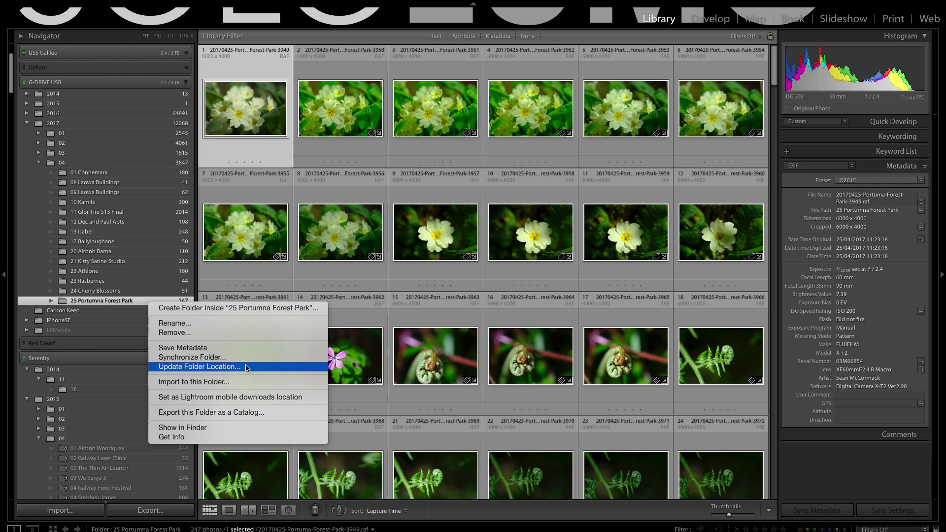
{"action": "left_click", "coordinate": [103, 303]}
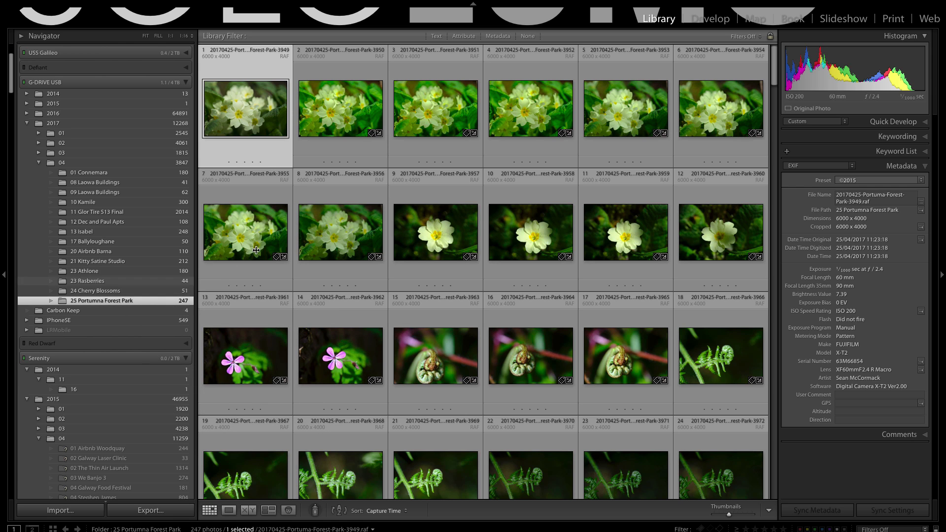
{"action": "right_click", "coordinate": [154, 302]}
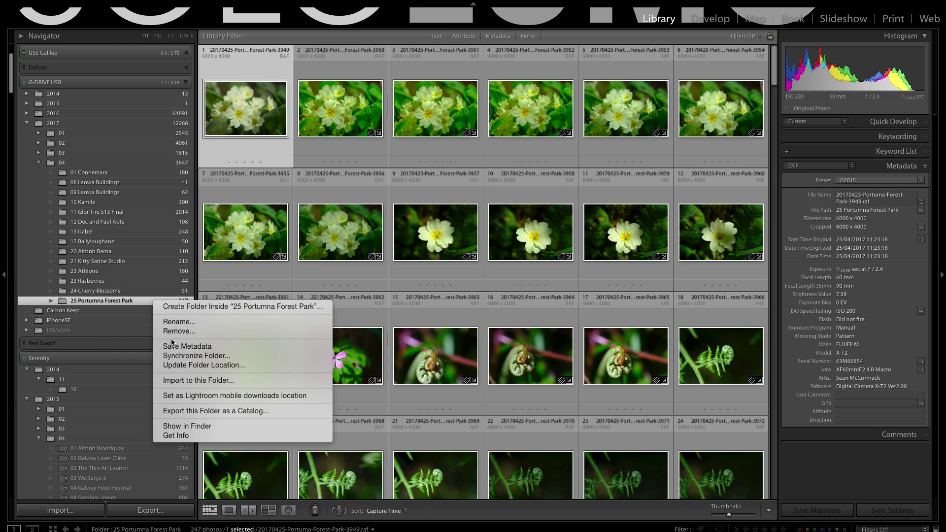
{"action": "left_click", "coordinate": [209, 427]}
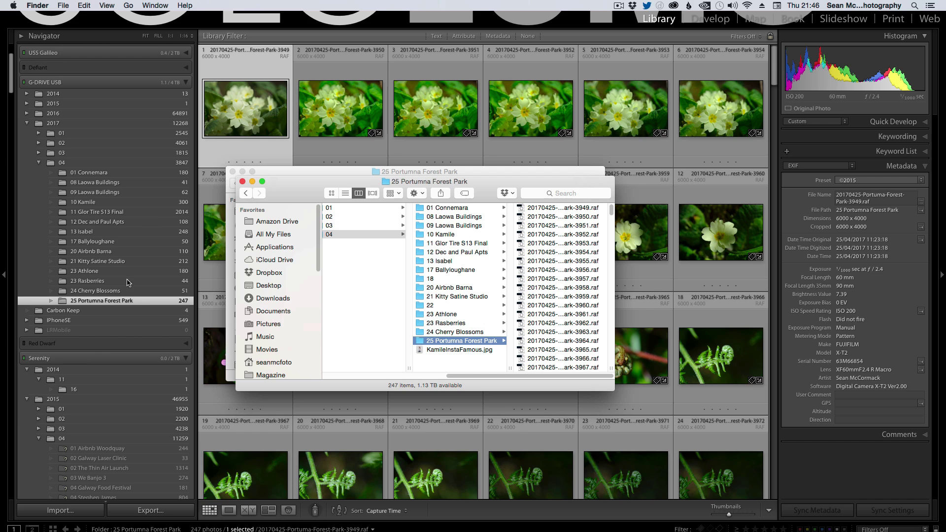
Copy the 23 Rasberries folder in Finder and try pasting it, dismissing the can't-paste warning
{"action": "left_click", "coordinate": [450, 323]}
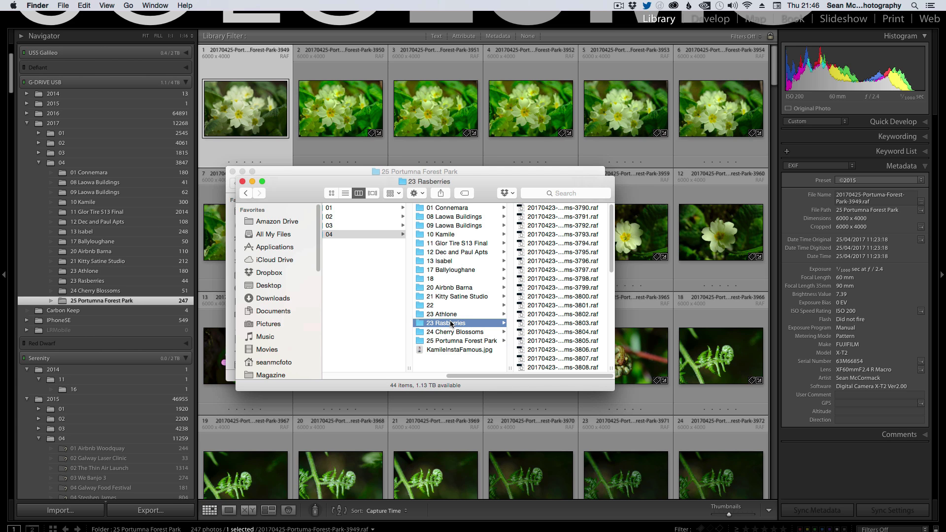
{"action": "right_click", "coordinate": [449, 322]}
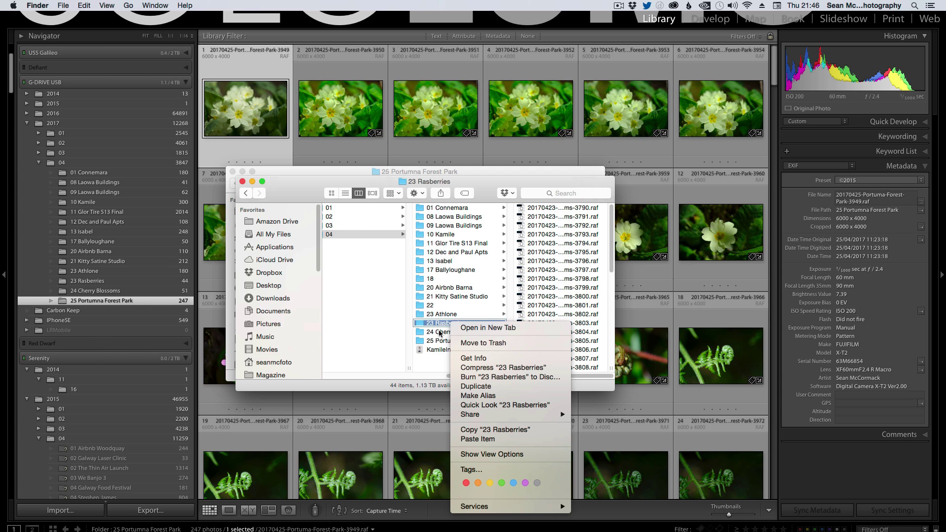
{"action": "left_click", "coordinate": [436, 367]}
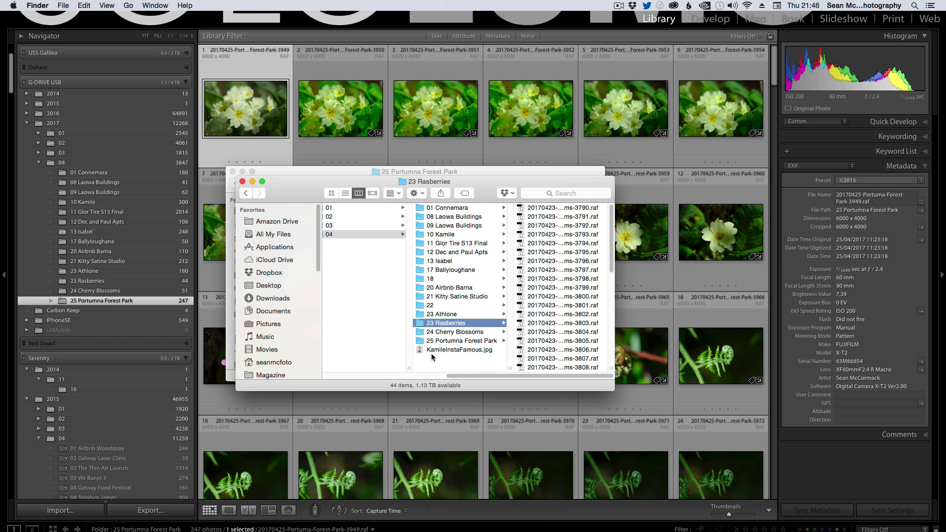
{"action": "key", "text": "super+v"}
{"action": "left_click", "coordinate": [535, 203]}
Paste into folder 04 to create '23 Rasberries copy' with 44 items, then return to Lightroom
{"action": "left_click", "coordinate": [434, 364]}
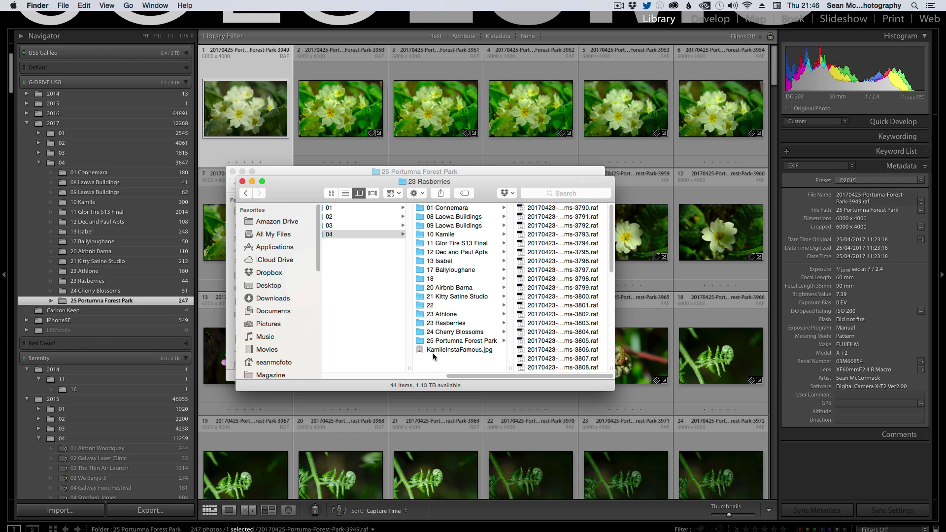
{"action": "left_click", "coordinate": [437, 325]}
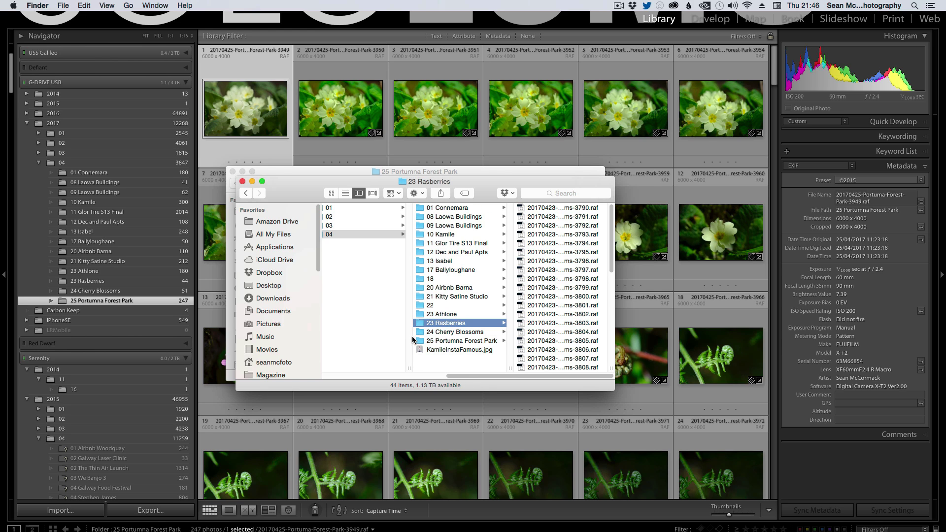
{"action": "left_click", "coordinate": [425, 359]}
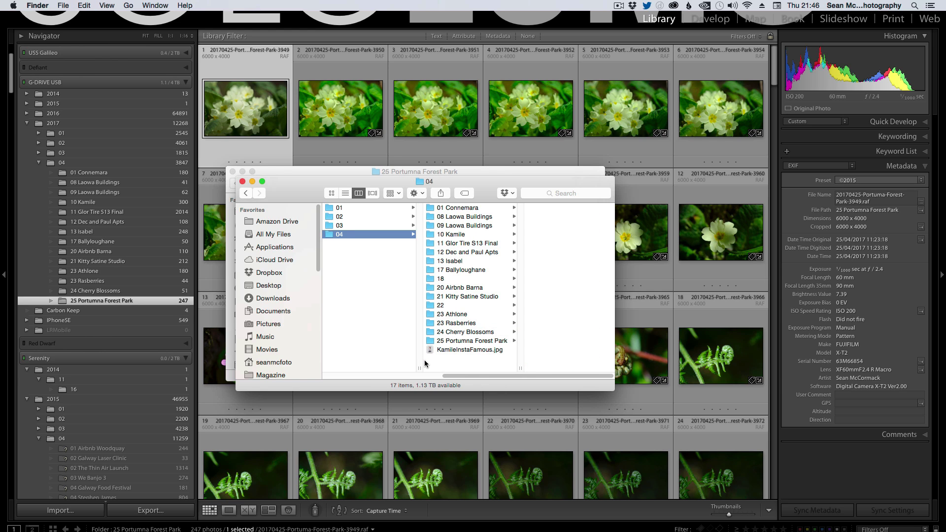
{"action": "key", "text": "super+v"}
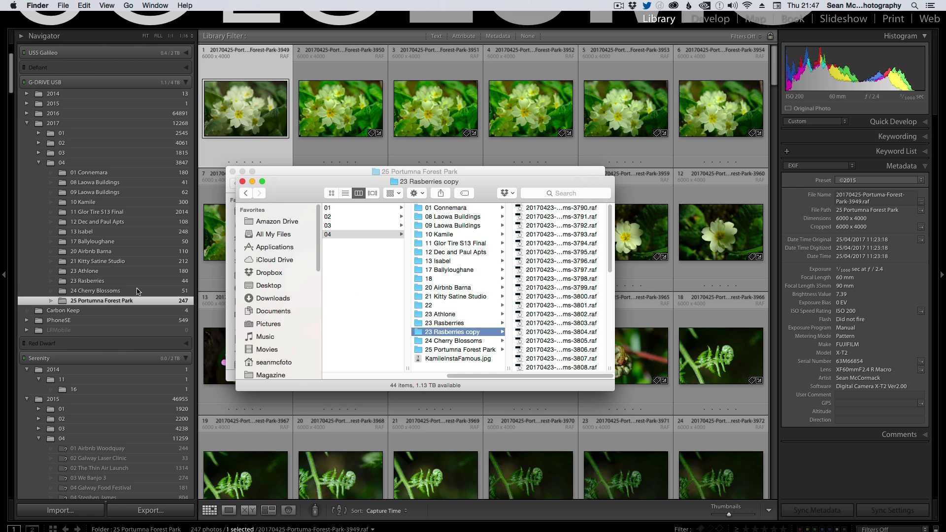
{"action": "left_click", "coordinate": [122, 282]}
Use Update Folder Location to repoint 23 Rasberries to '23 Rasberries copy' inside folder 04
{"action": "left_click", "coordinate": [126, 282]}
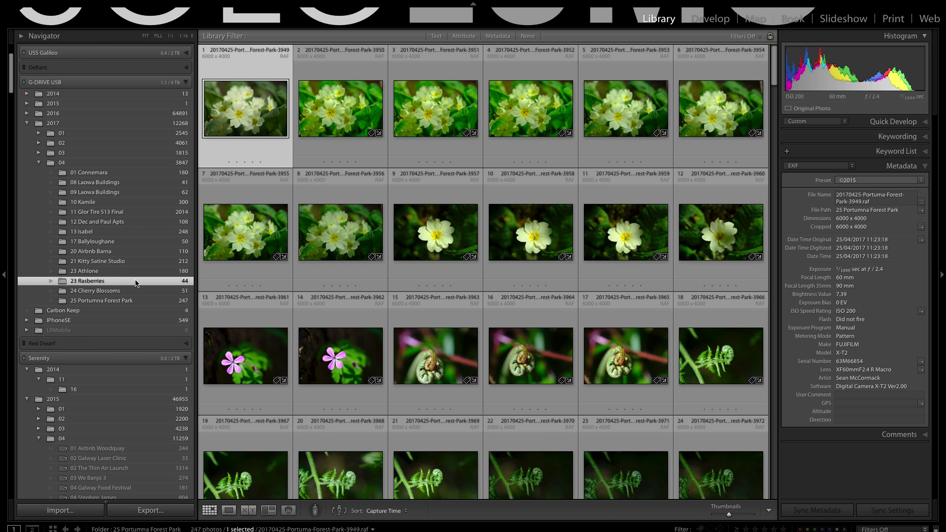
{"action": "right_click", "coordinate": [138, 283]}
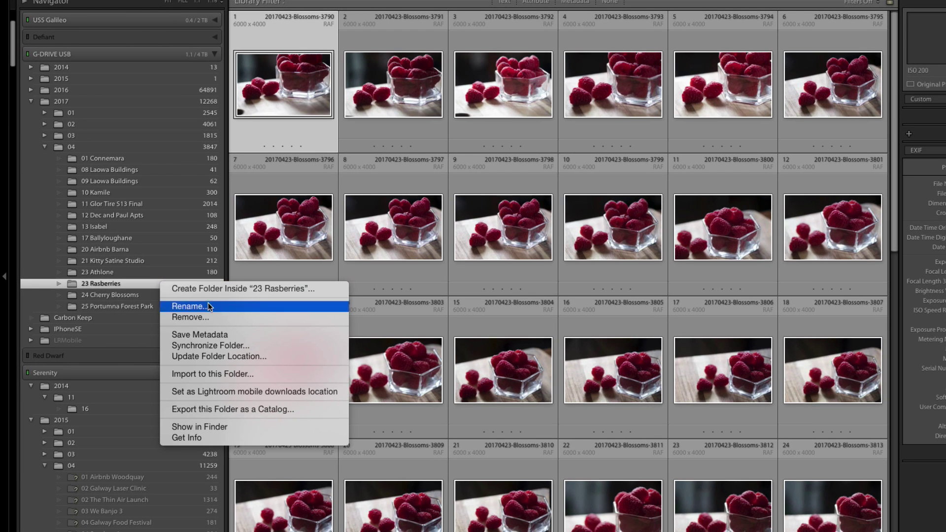
{"action": "left_click", "coordinate": [246, 358]}
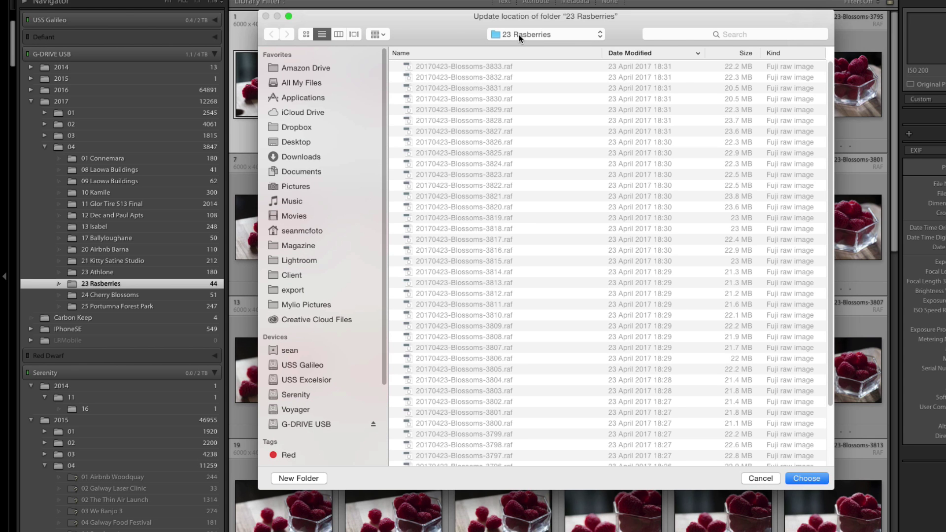
{"action": "left_click", "coordinate": [519, 34]}
{"action": "left_click", "coordinate": [519, 46]}
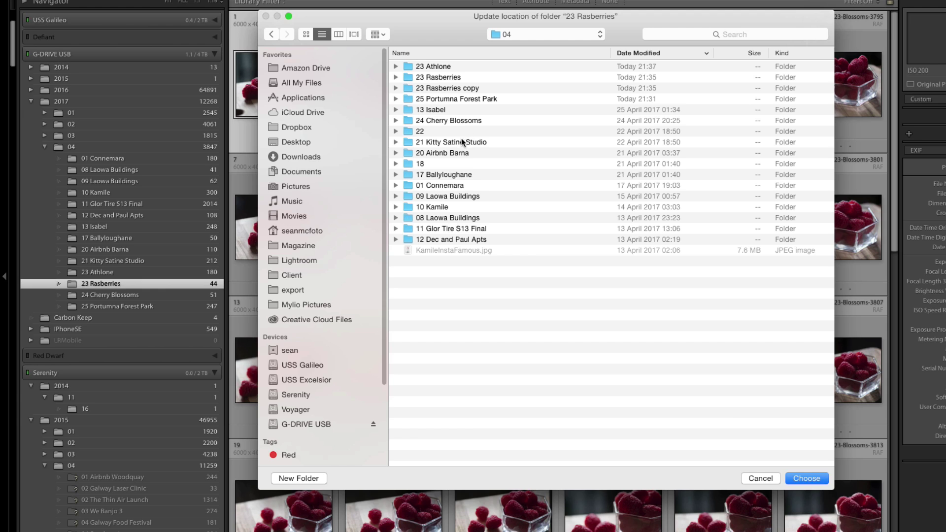
{"action": "left_click", "coordinate": [469, 88]}
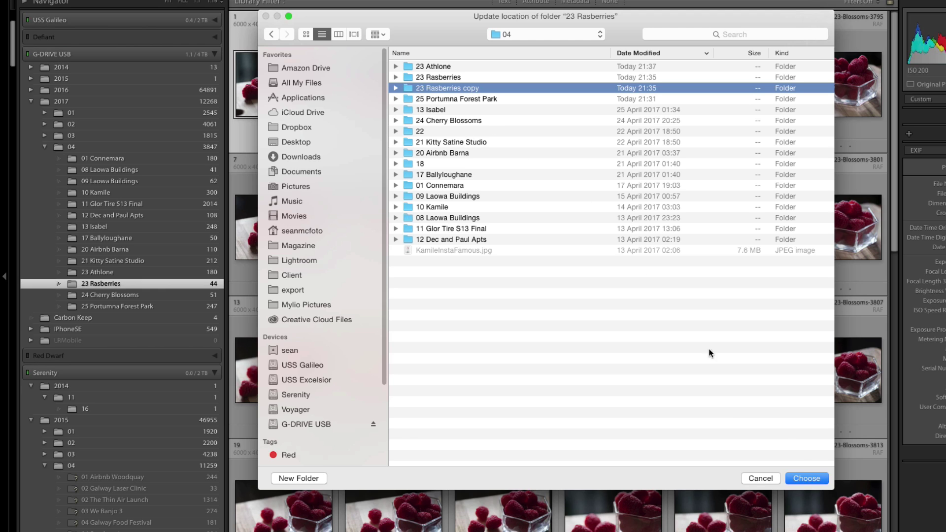
{"action": "left_click", "coordinate": [807, 479]}
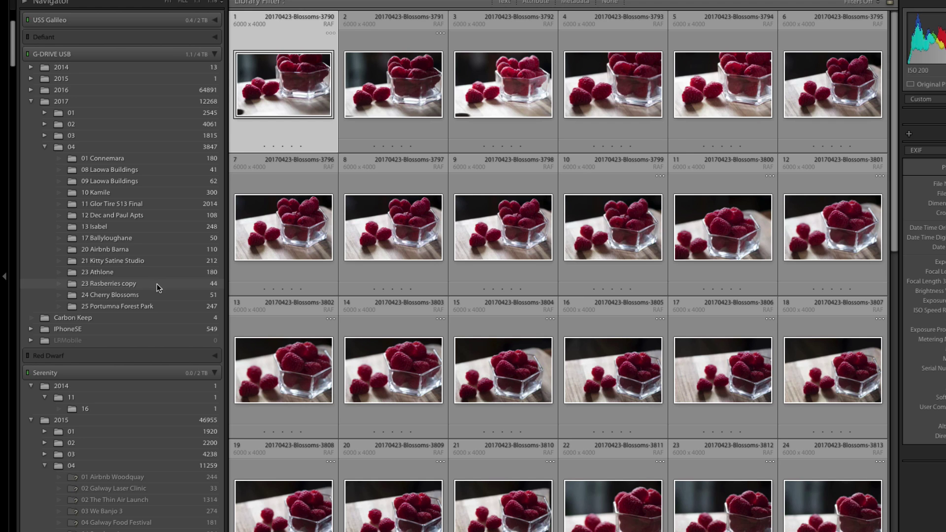
Trash the '23 Rasberries copy' folder in Finder with Cmd+Delete, then return to Lightroom
{"action": "right_click", "coordinate": [161, 286]}
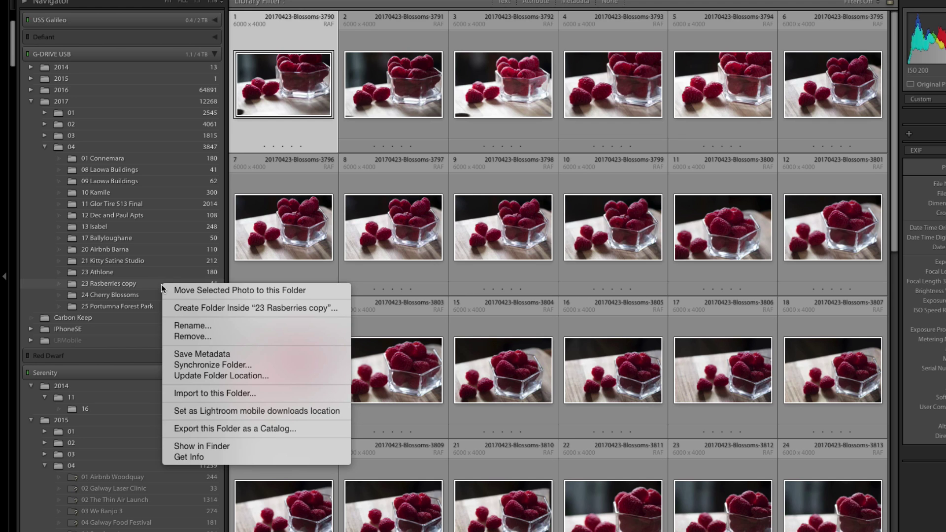
{"action": "key", "text": "Escape"}
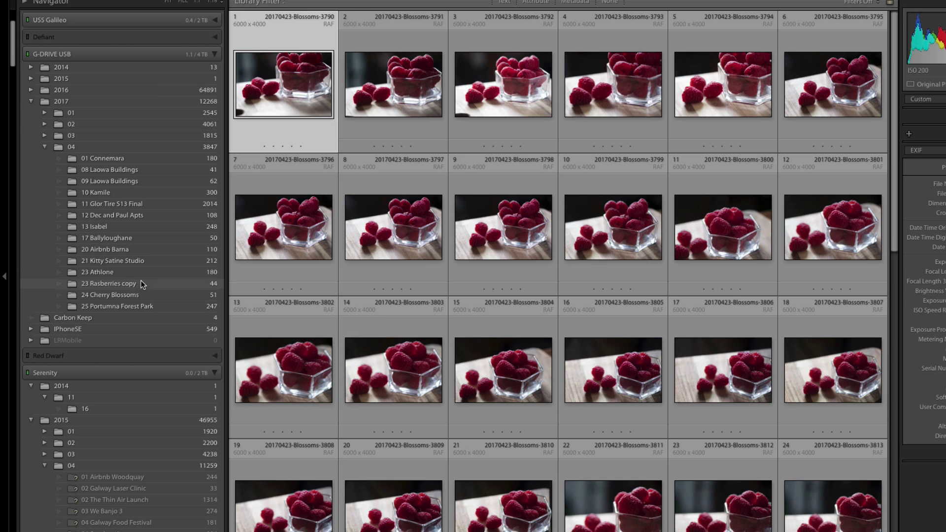
{"action": "key", "text": "super+Tab"}
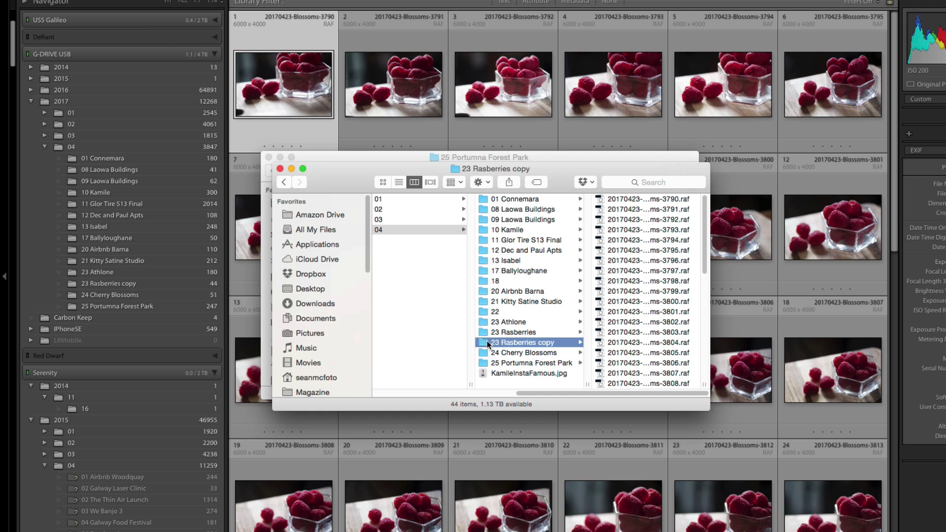
{"action": "key", "text": "super+BackSpace"}
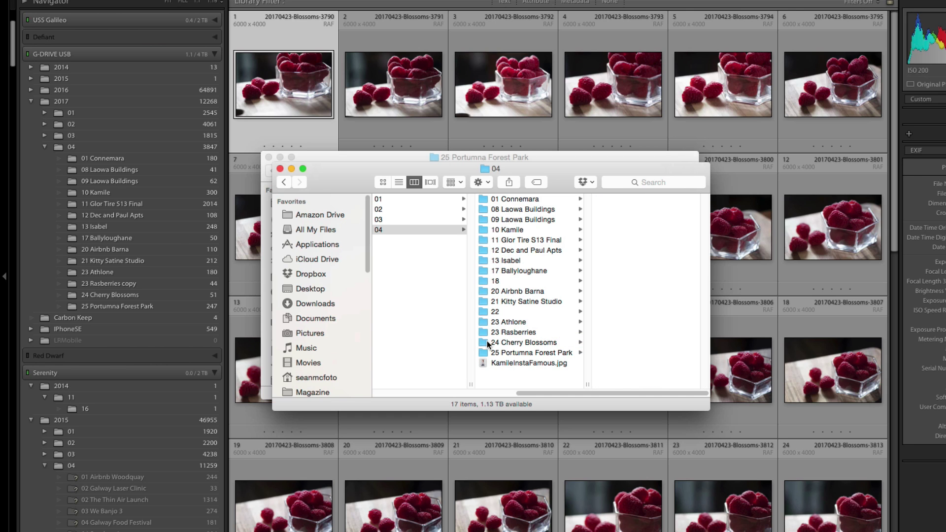
{"action": "left_click", "coordinate": [177, 238]}
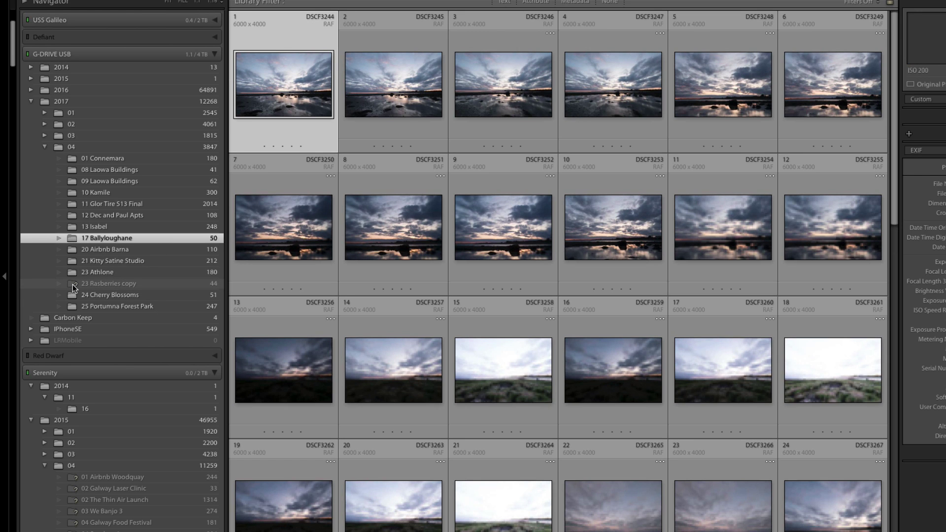
Use Find Missing Folder to relink the greyed copy folder to the original 23 Rasberries in 04
{"action": "right_click", "coordinate": [147, 282]}
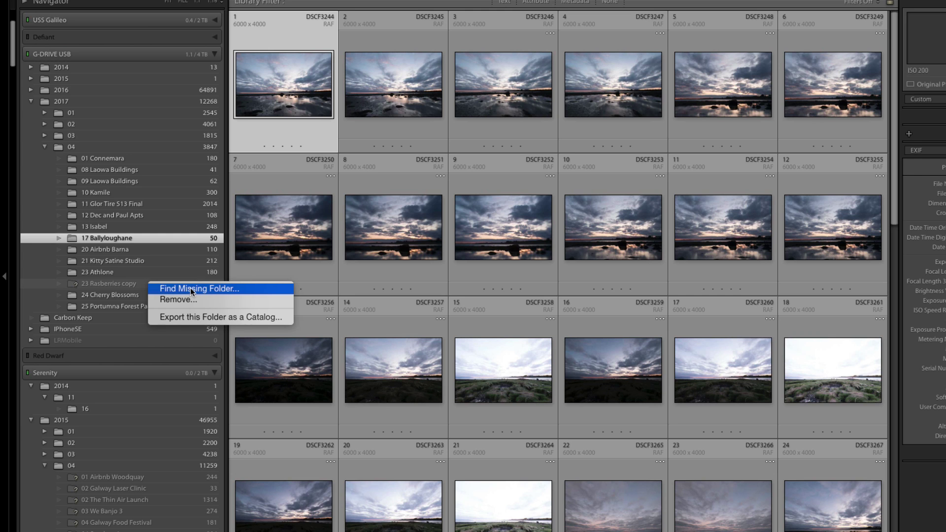
{"action": "left_click", "coordinate": [209, 288]}
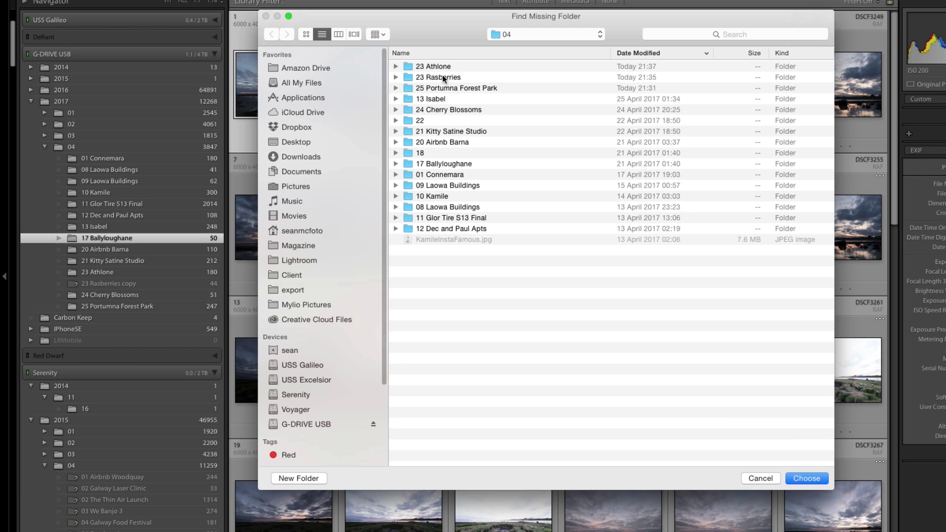
{"action": "left_click", "coordinate": [443, 77]}
{"action": "left_click", "coordinate": [807, 478]}
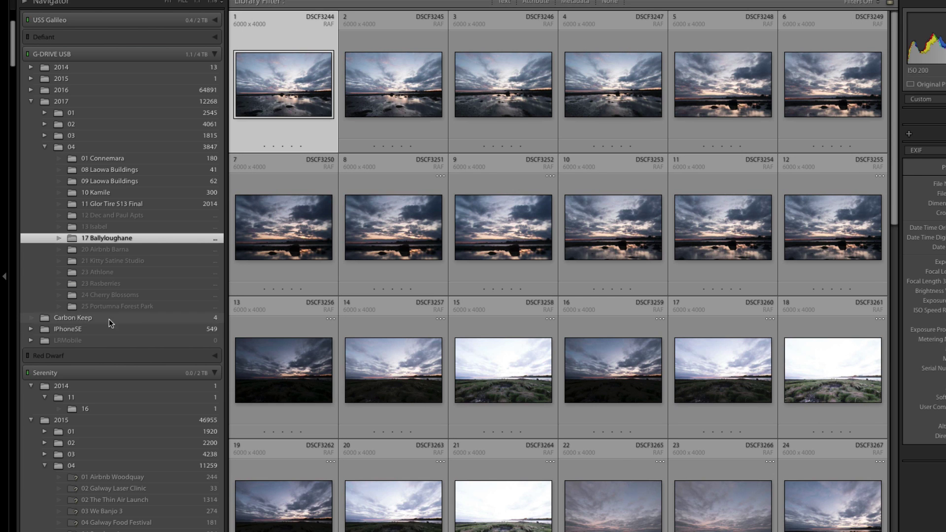
{"action": "left_click", "coordinate": [132, 287]}
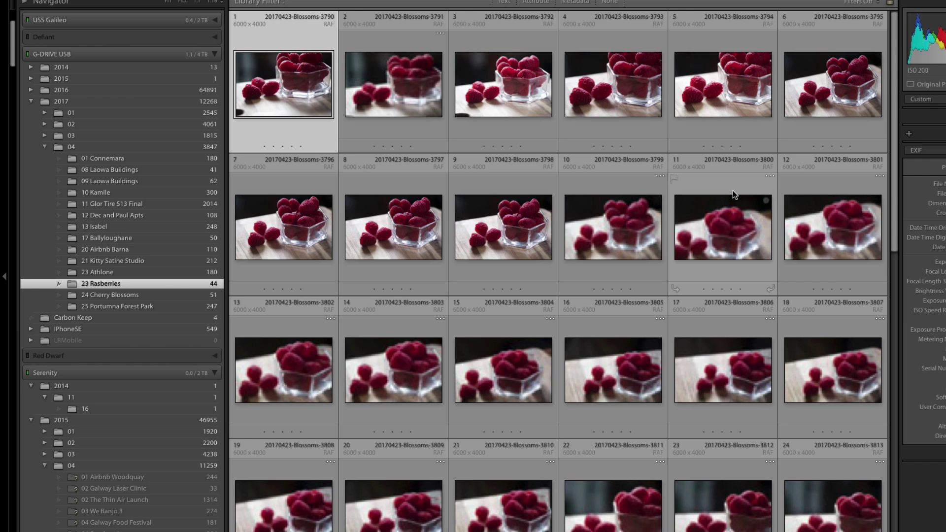
Review the context-menu options for the 23 Rasberries folder in the Folders panel
{"action": "right_click", "coordinate": [175, 284]}
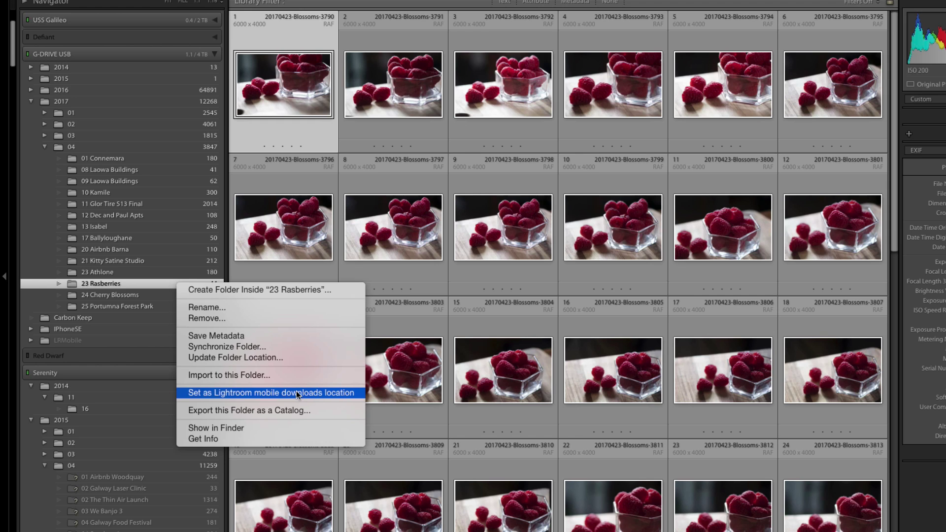
{"action": "left_click", "coordinate": [318, 411]}
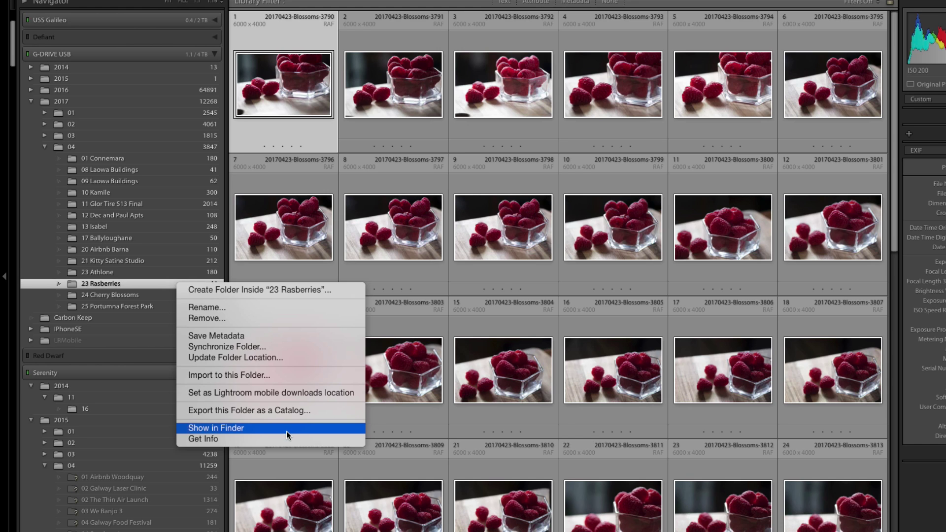
Use Get Info to check the 23 Rasberries folder's 981.1 MB and 45 items, then return to Lightroom
{"action": "left_click", "coordinate": [261, 450]}
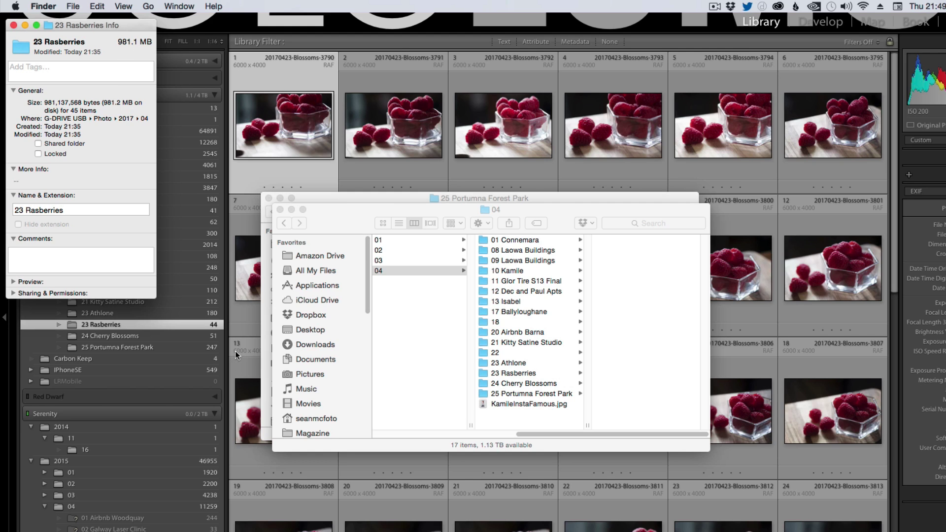
{"action": "left_click", "coordinate": [238, 324]}
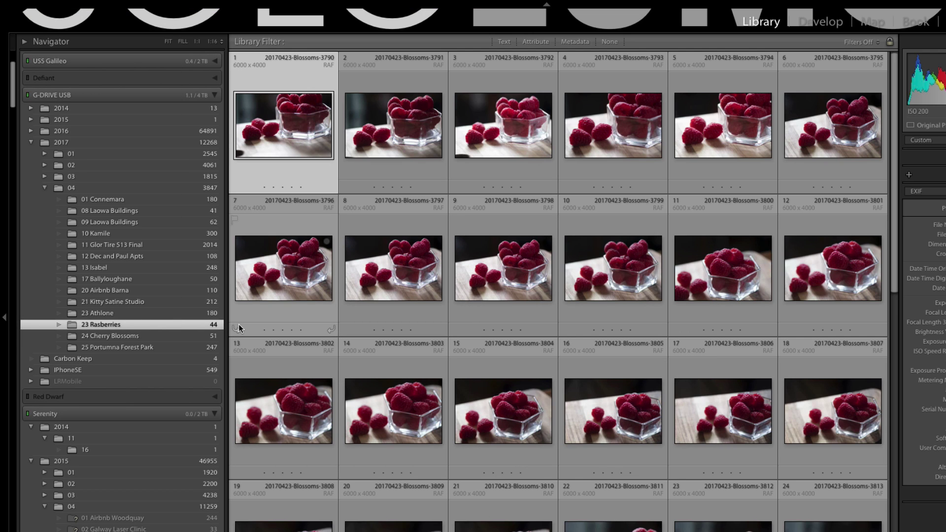